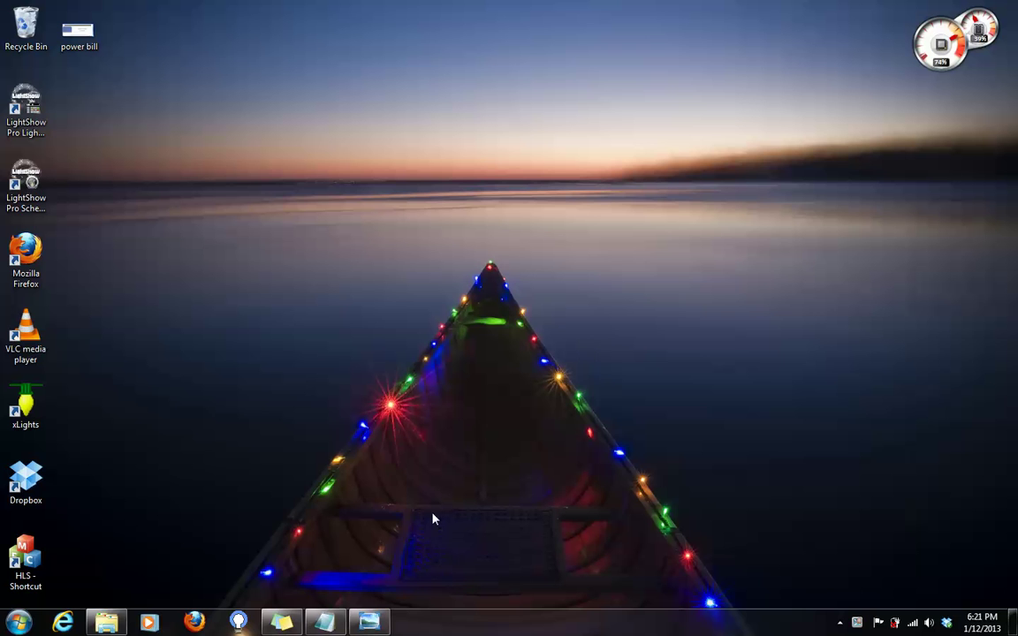
# - Check the note with gateway address 10.10.10.10, then open the Network and Sharing Center from the tray
pyautogui.click(326, 624)
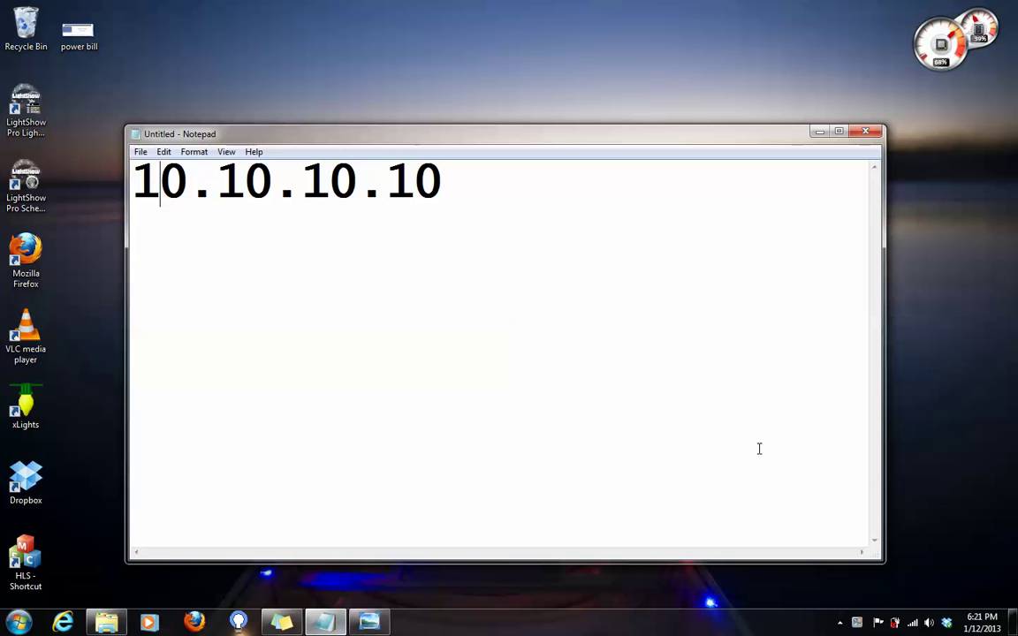
pyautogui.click(820, 132)
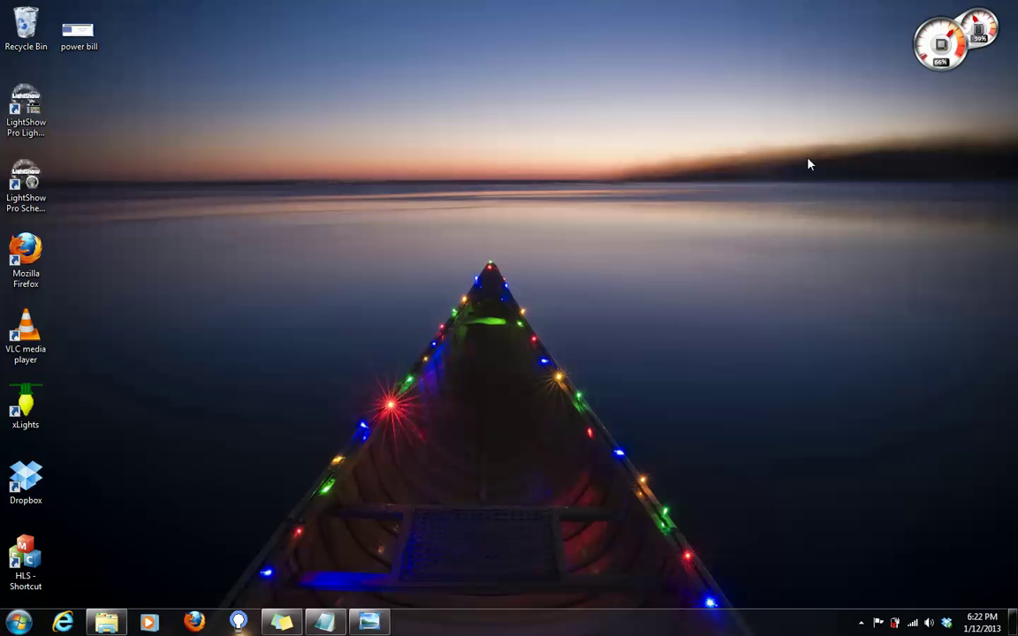
pyautogui.click(912, 624)
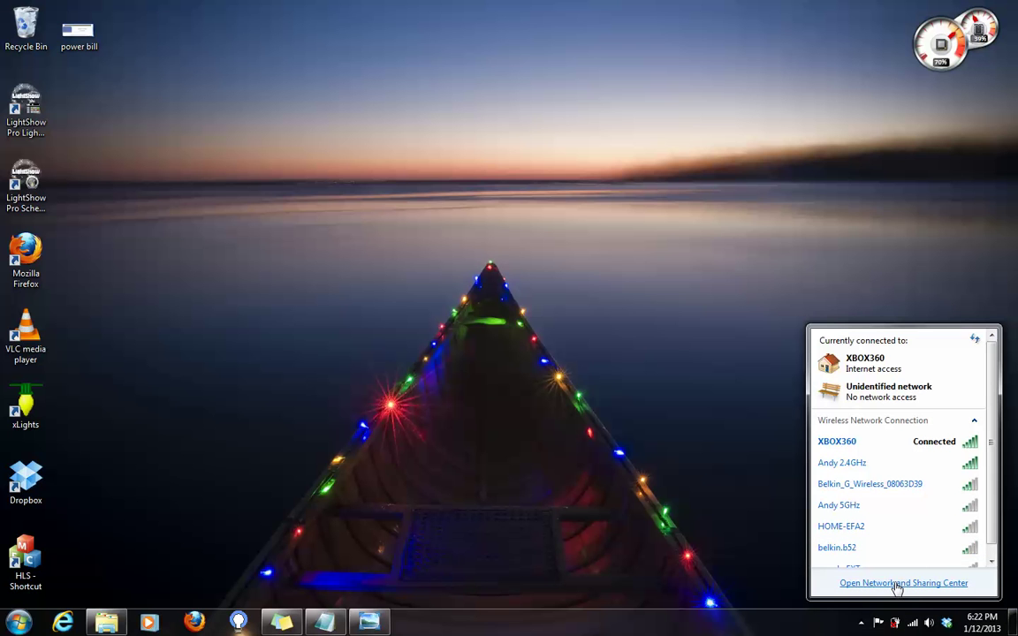
pyautogui.click(897, 585)
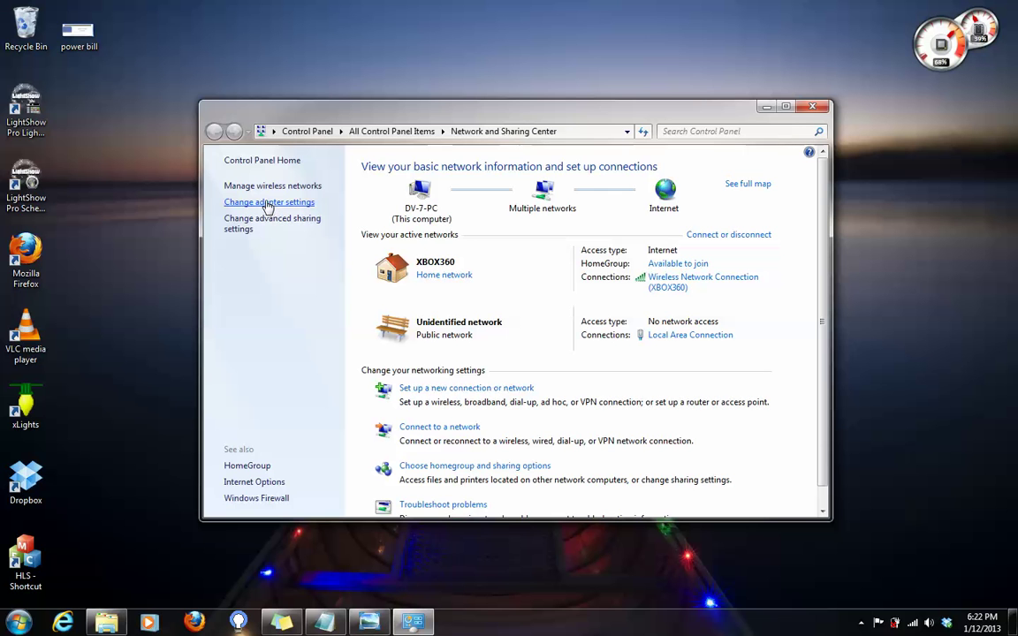
# - Bring up Local Area Connection's TCP/IPv4 Properties via Change adapter settings and Properties
pyautogui.click(269, 203)
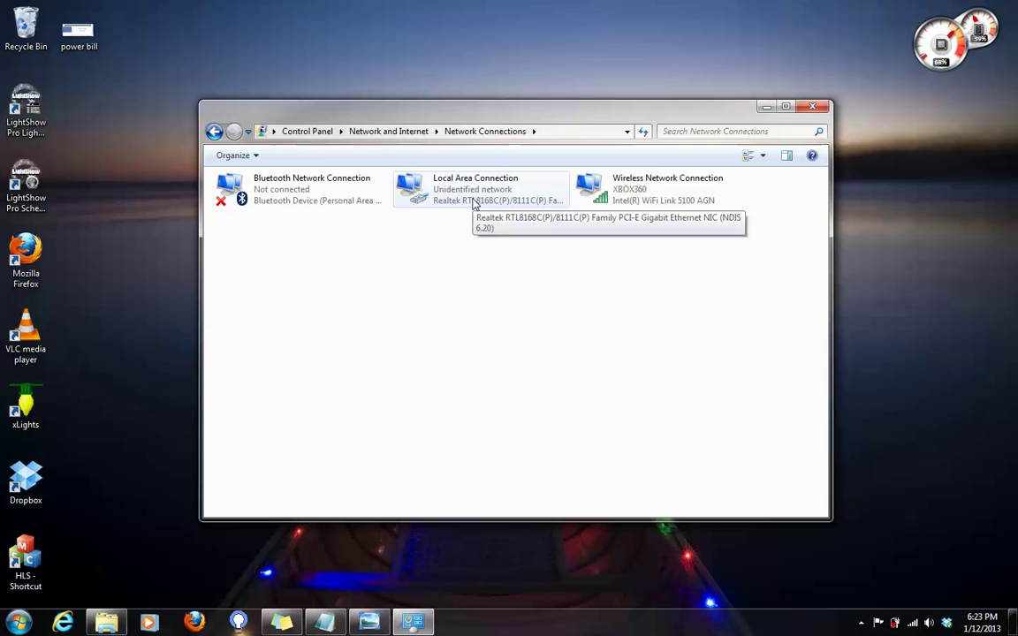
pyautogui.doubleClick(475, 203)
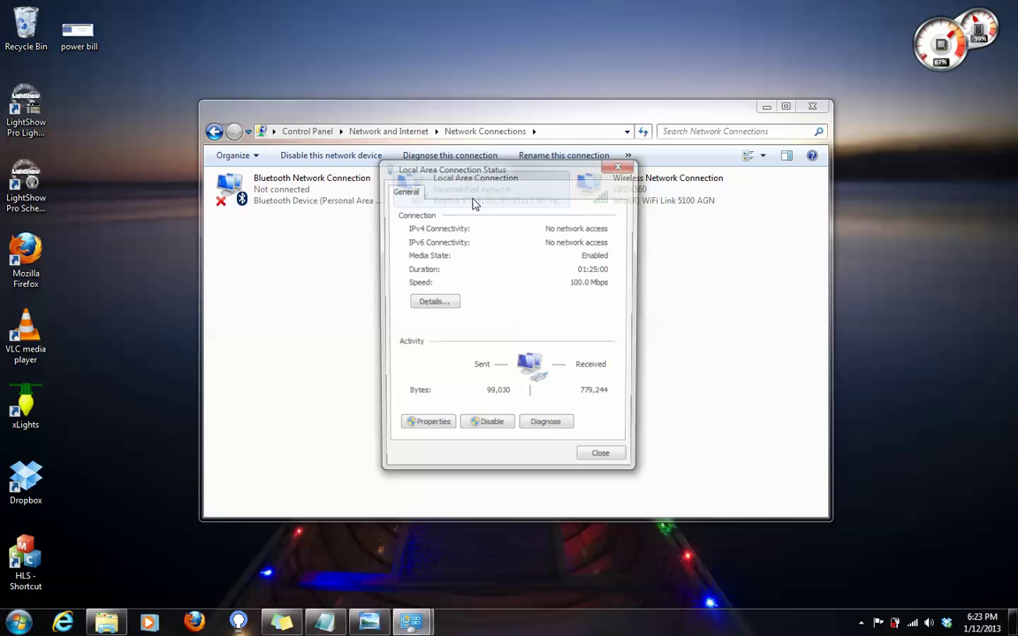
pyautogui.click(424, 428)
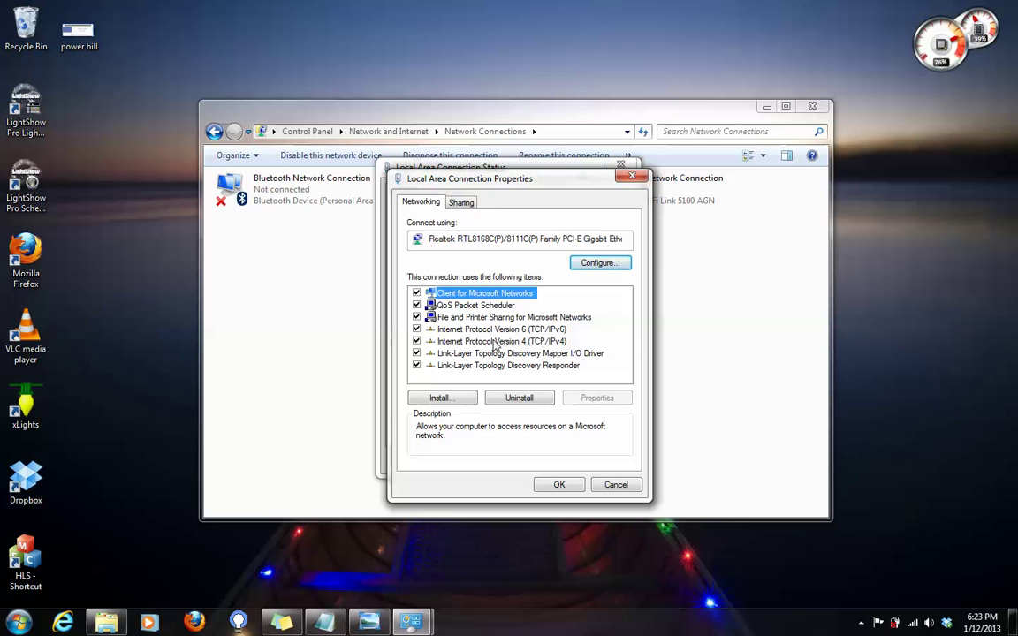
pyautogui.doubleClick(498, 343)
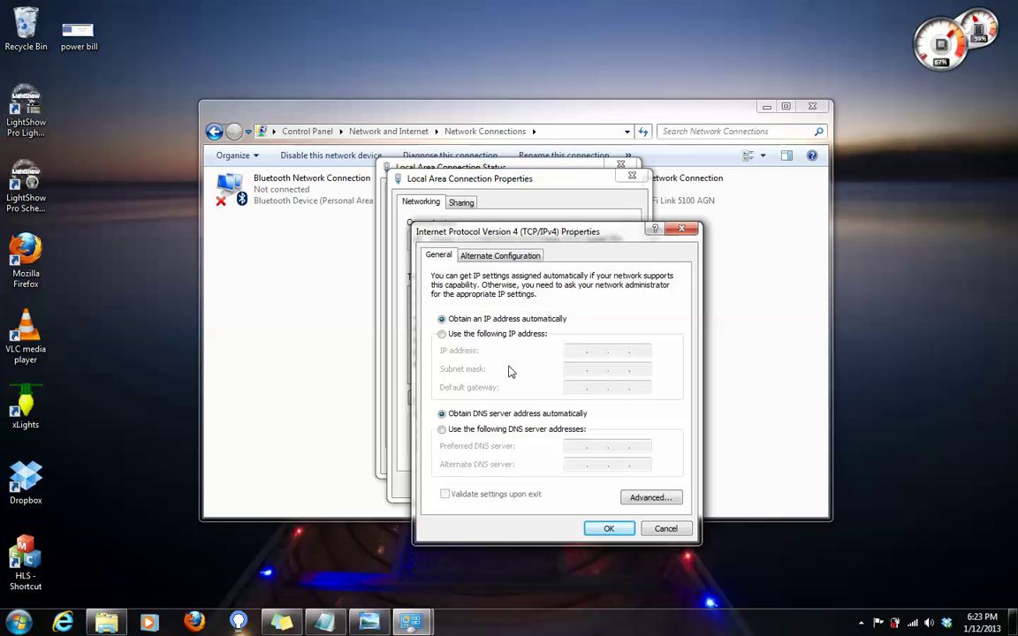
# - Give Local Area Connection static IP 10.10.10.50 with mask 255.255.255.0 and confirm all dialogs
pyautogui.click(442, 335)
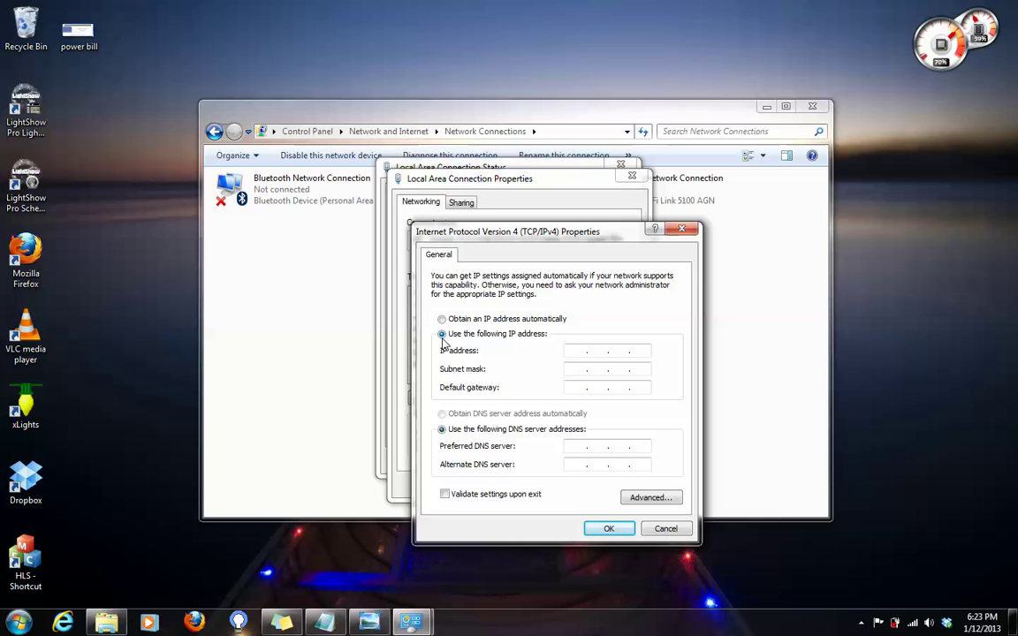
pyautogui.click(584, 352)
pyautogui.write('10 . 10 . 10 . 50')
pyautogui.click(574, 369)
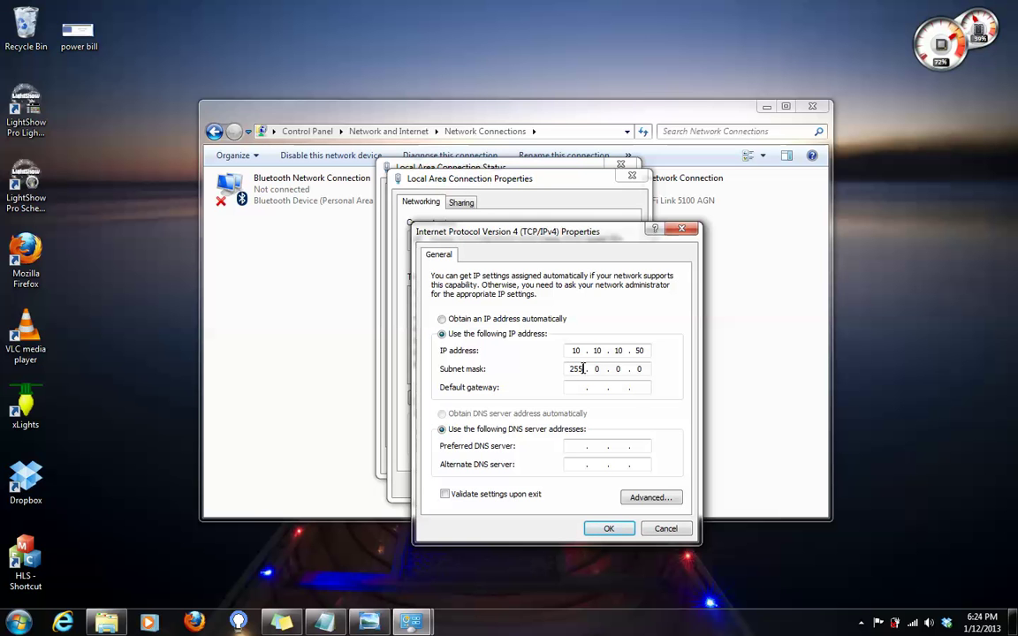
pyautogui.press('BackSpace')
pyautogui.press('BackSpace')
pyautogui.press('BackSpace')
pyautogui.write('255 . 255 . 255')
pyautogui.click(613, 528)
pyautogui.click(562, 486)
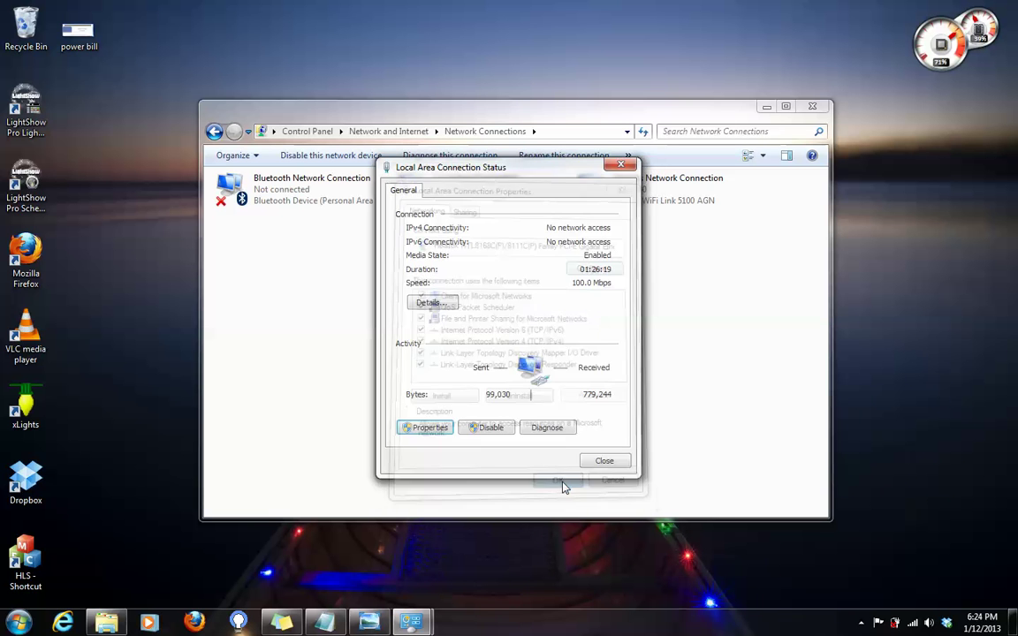
pyautogui.click(590, 467)
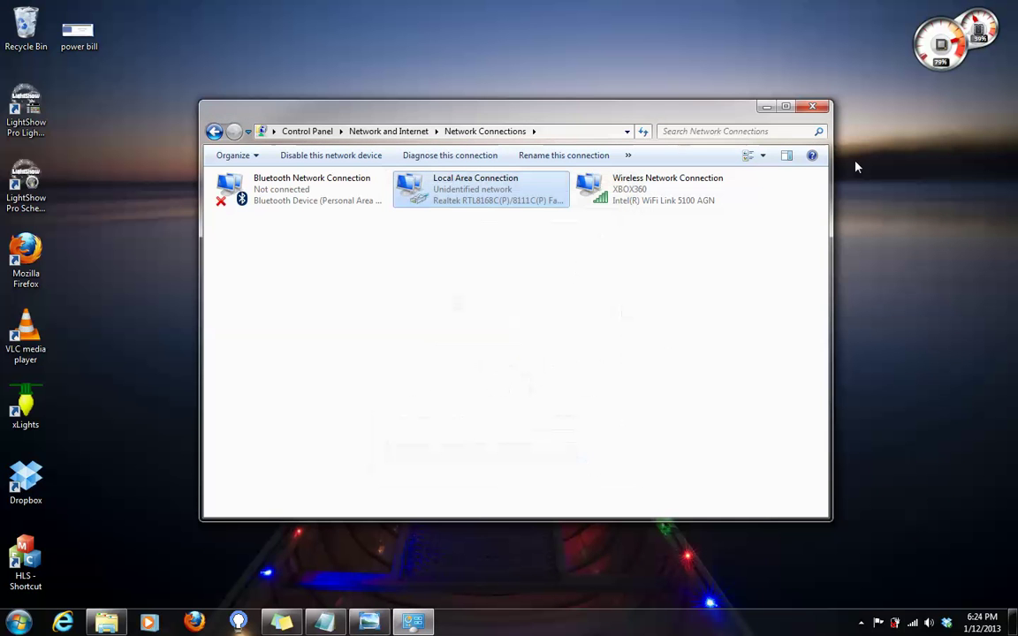
# - Close the Network Connections window and launch Firefox from the taskbar
pyautogui.click(816, 108)
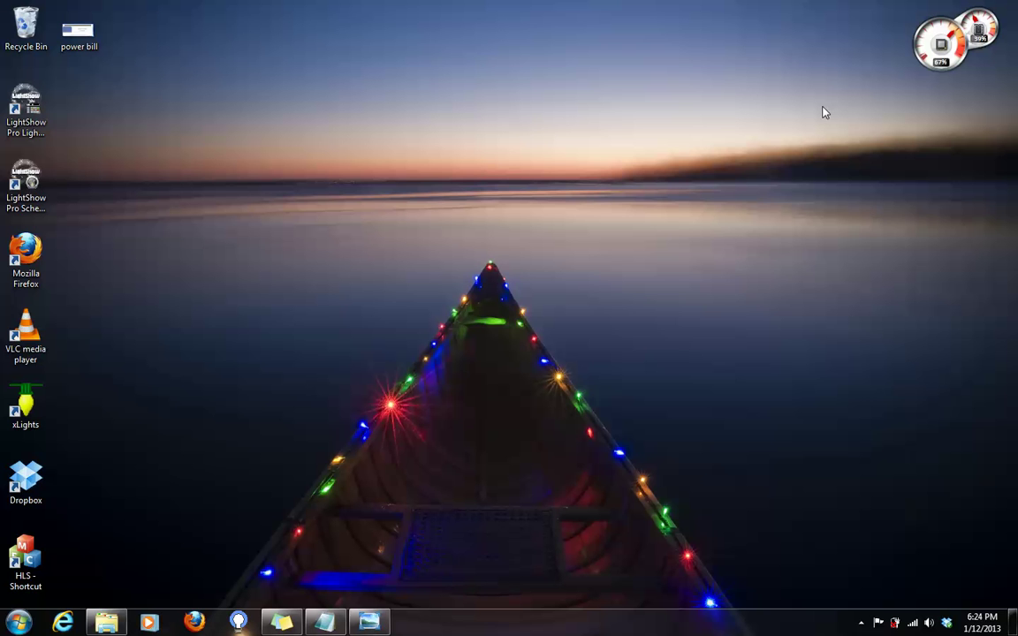
pyautogui.click(195, 622)
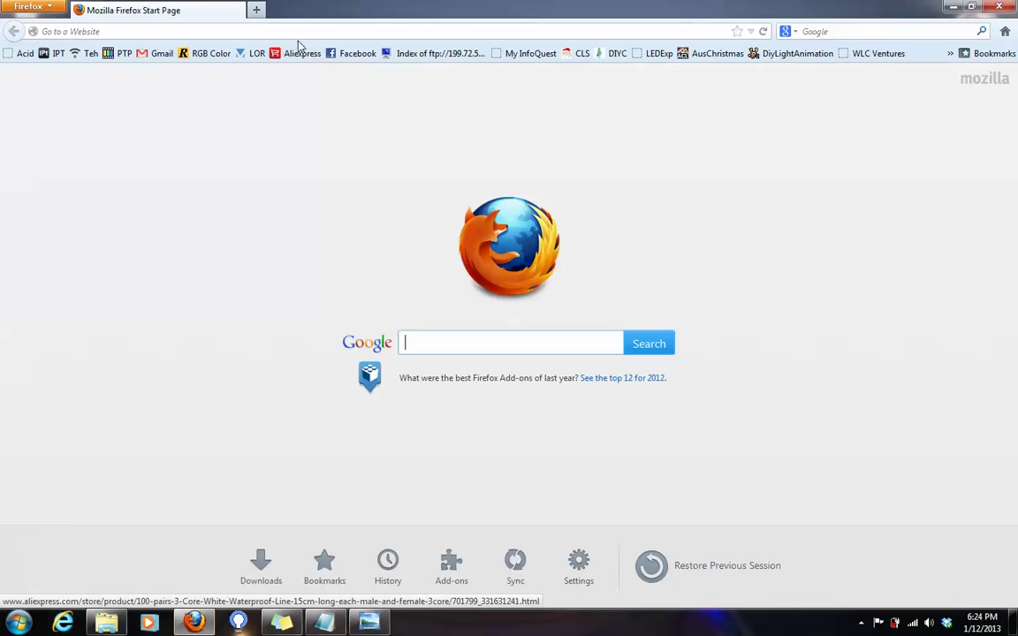
# - Load the EthConGateway console at 10.10.10.10 in Firefox
pyautogui.click(299, 33)
pyautogui.write('10.10.')
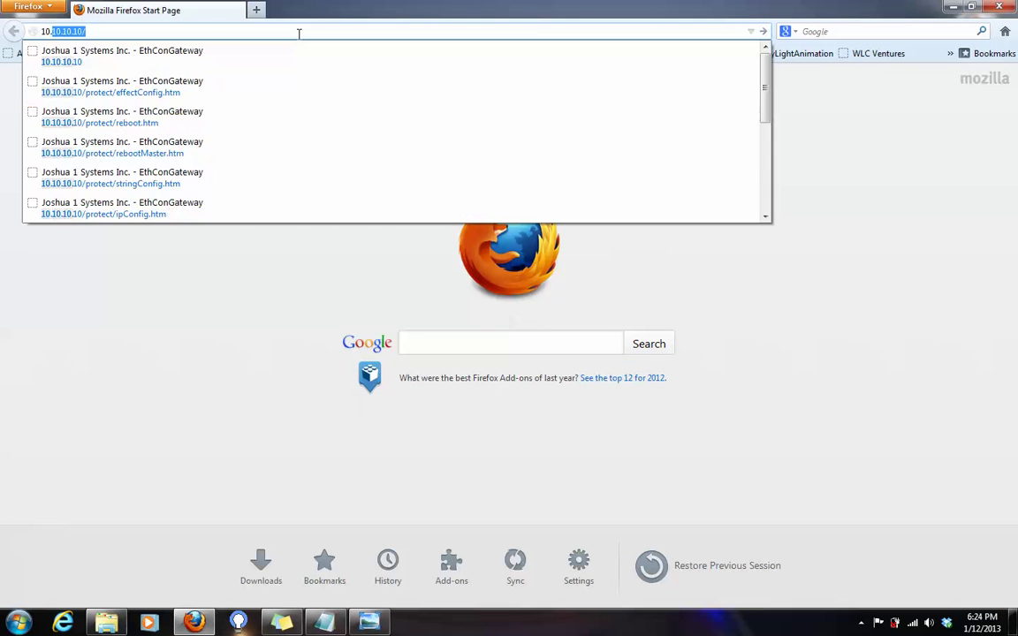
pyautogui.write('10.10')
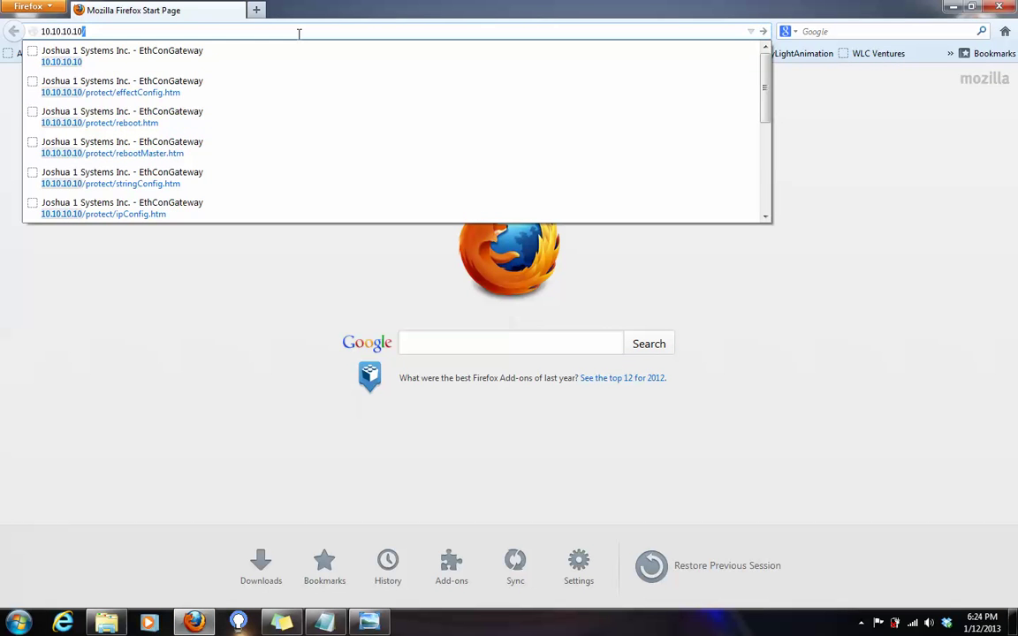
pyautogui.press('Return')
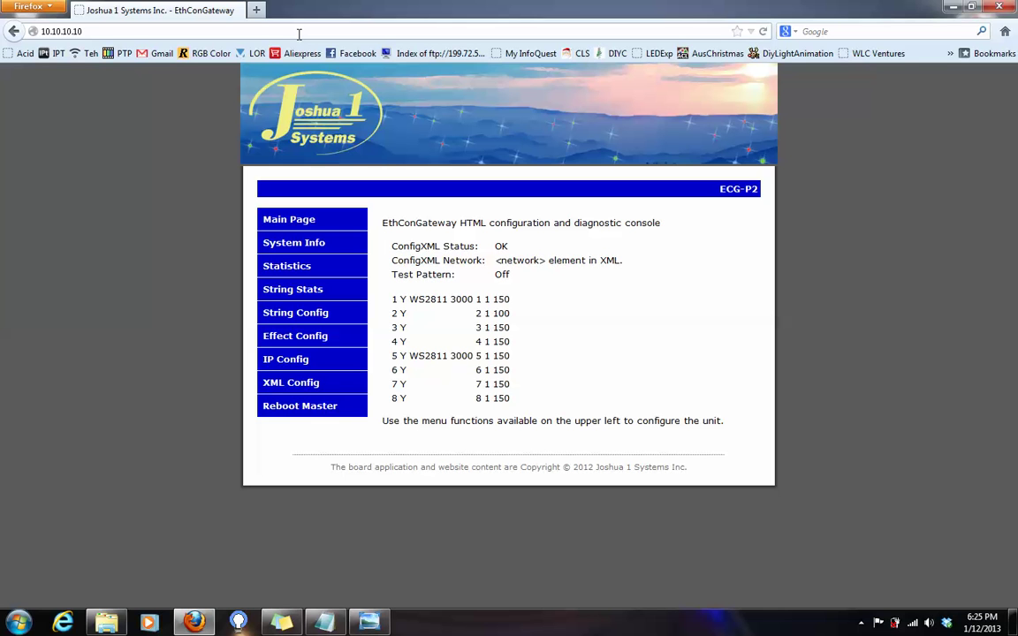
# - Open the String Config page and sign in with the gateway's username and password
pyautogui.click(335, 314)
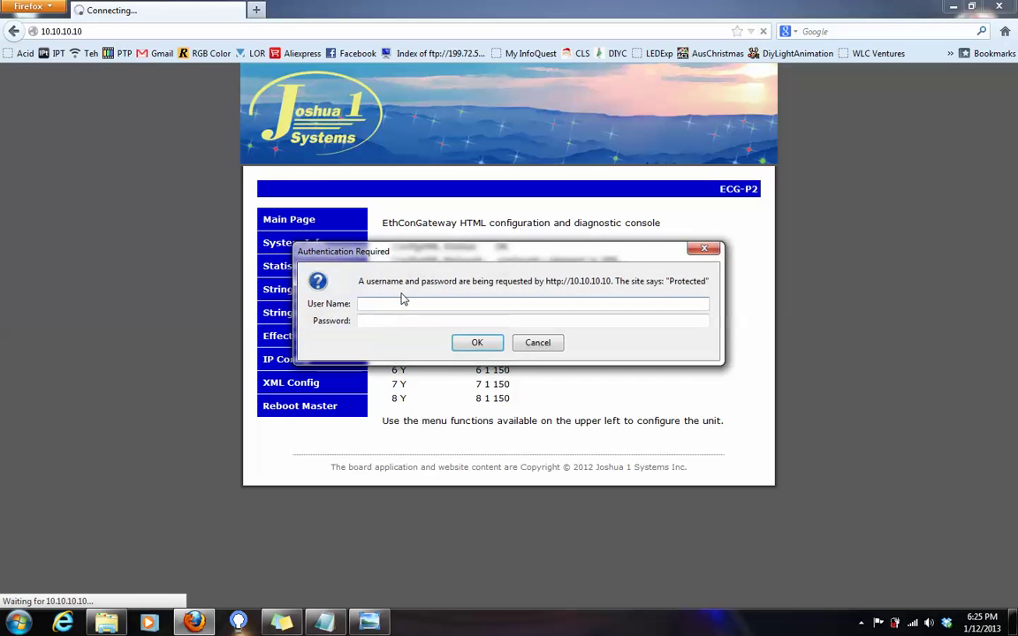
pyautogui.write('admin')
pyautogui.click(477, 343)
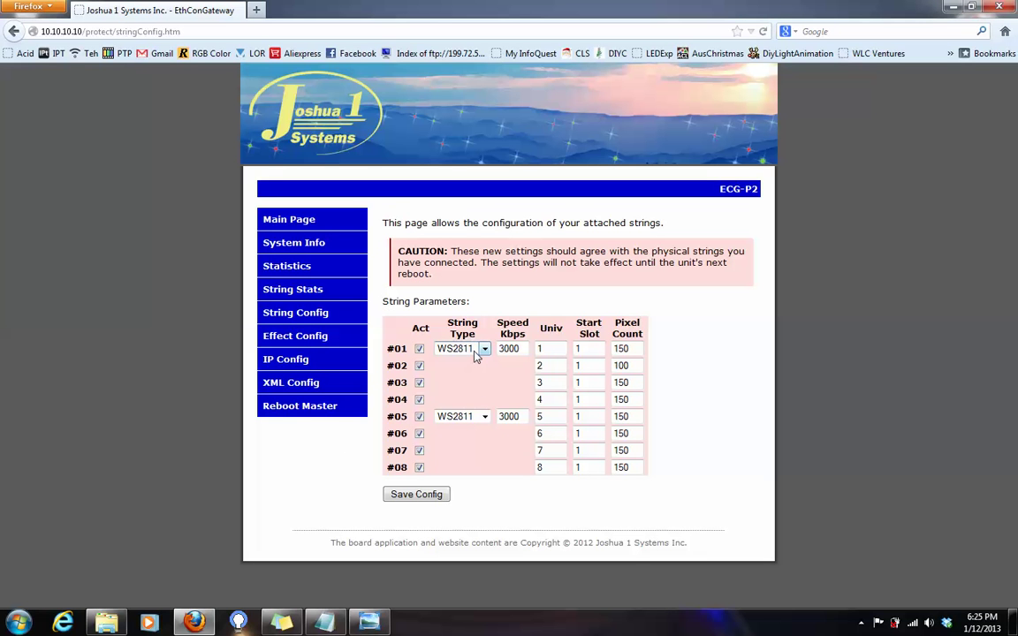
pyautogui.click(475, 352)
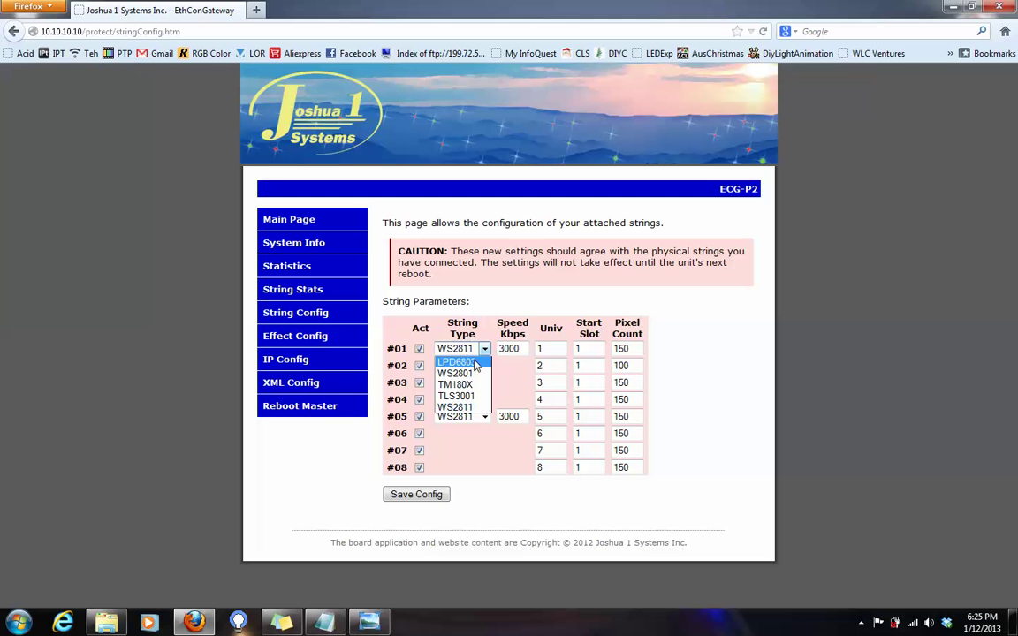
pyautogui.click(482, 408)
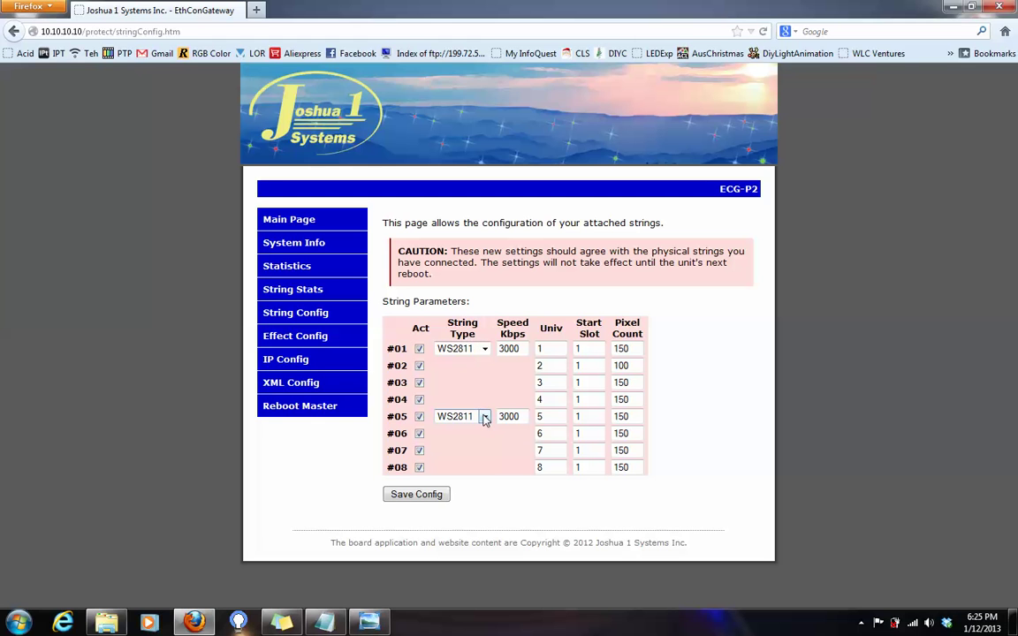
pyautogui.click(484, 419)
pyautogui.click(474, 476)
pyautogui.moveTo(561, 383); pyautogui.dragTo(504, 395)
pyautogui.write('10')
pyautogui.press('BackSpace')
pyautogui.press('BackSpace')
pyautogui.write('3')
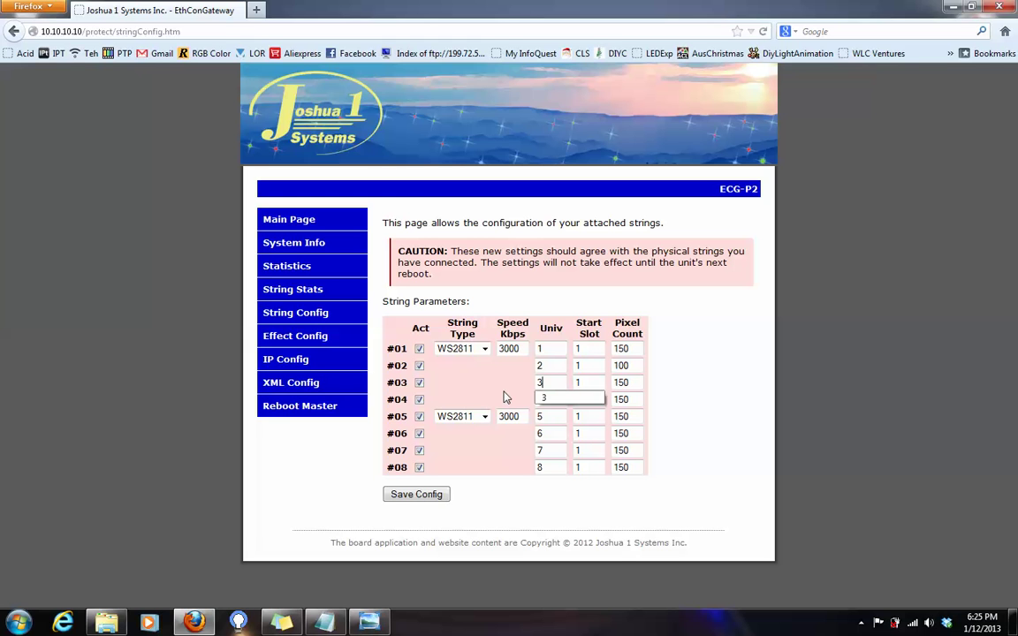
pyautogui.click(556, 399)
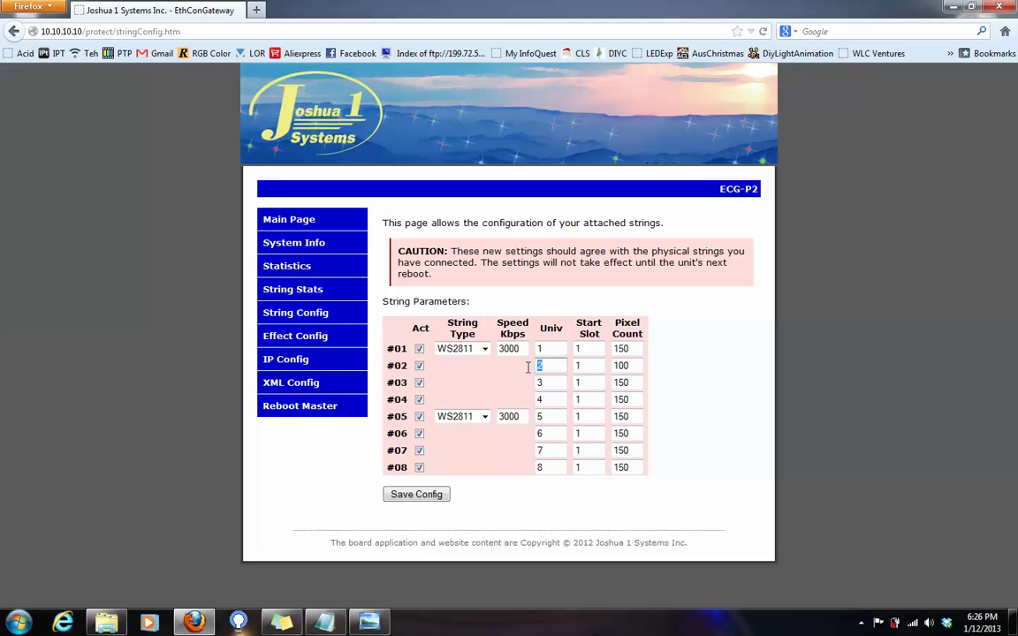
# - Keep string #02's pixel count at 100 and save the eight-string configuration to the board
pyautogui.moveTo(631, 366); pyautogui.dragTo(610, 371)
pyautogui.write('1')
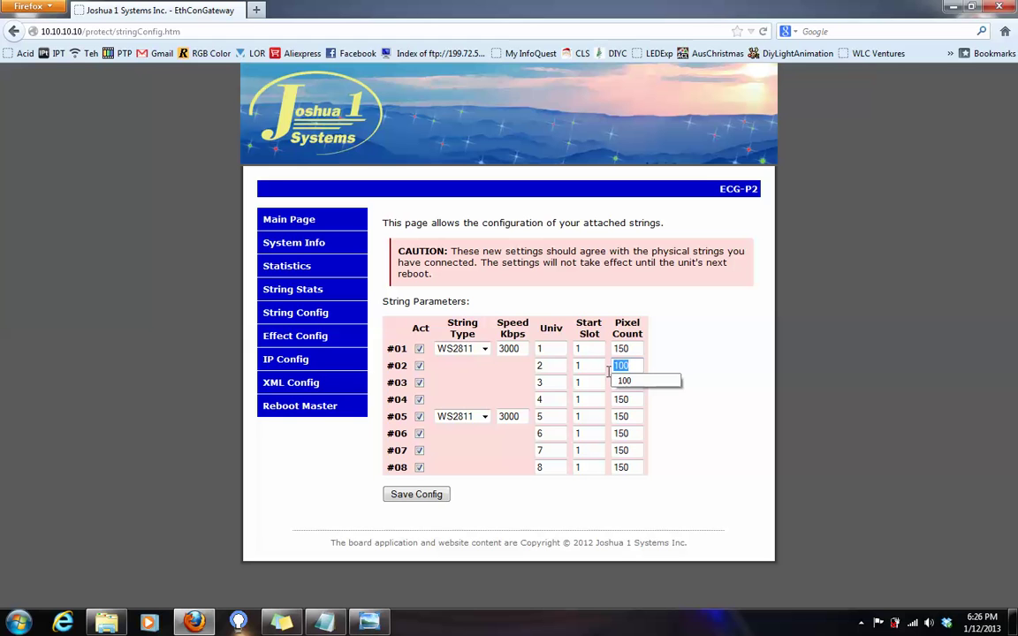
pyautogui.click(639, 367)
pyautogui.click(639, 367)
pyautogui.click(644, 381)
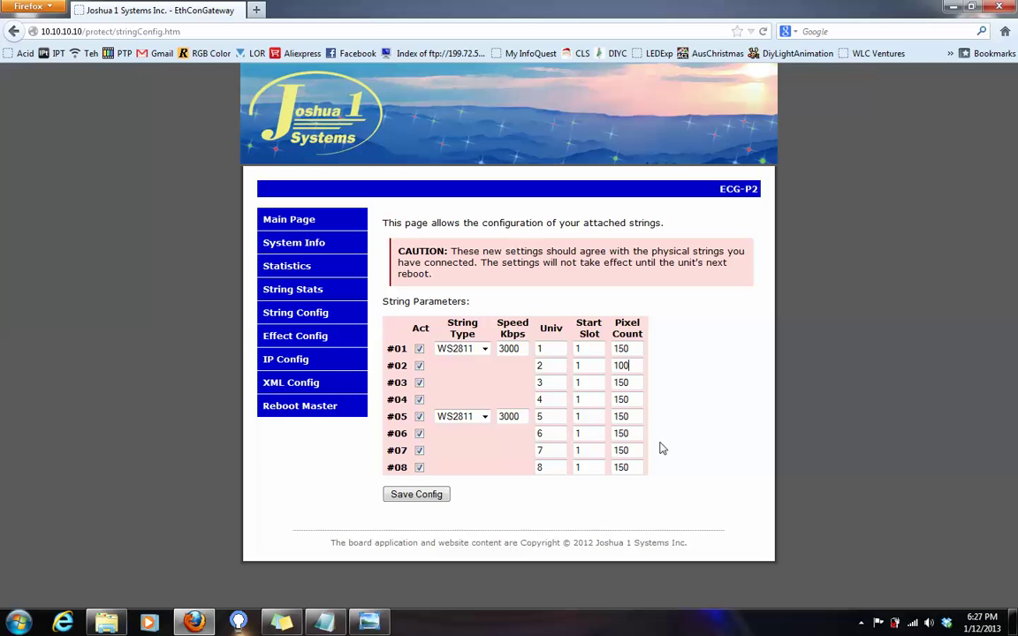
pyautogui.click(432, 502)
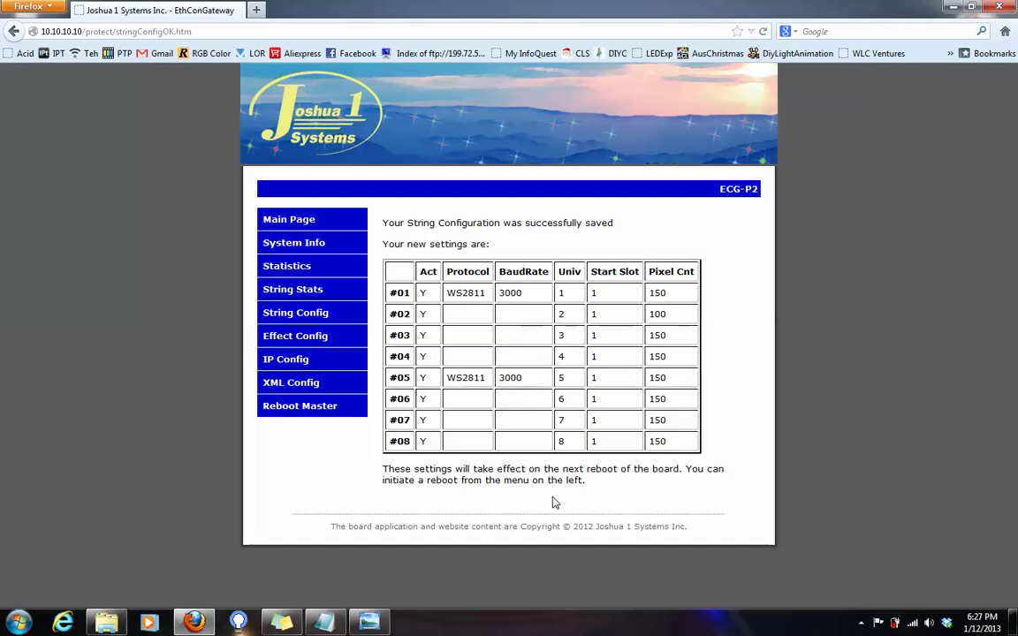
# - Go to Reboot Master and confirm with Continue to restart the board
pyautogui.moveTo(386, 469); pyautogui.dragTo(359, 480)
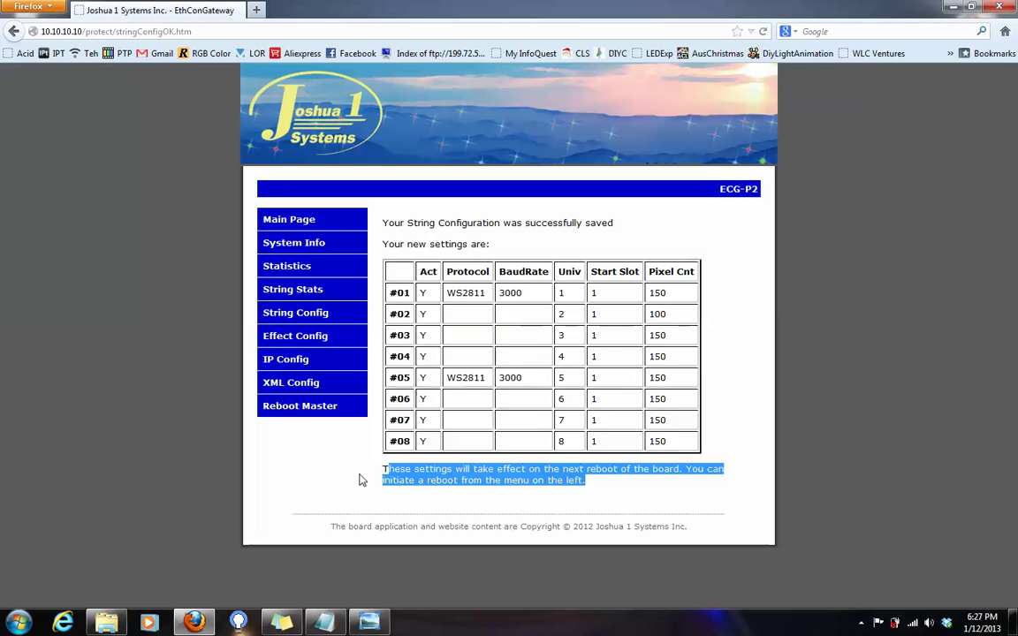
pyautogui.click(359, 480)
pyautogui.click(330, 414)
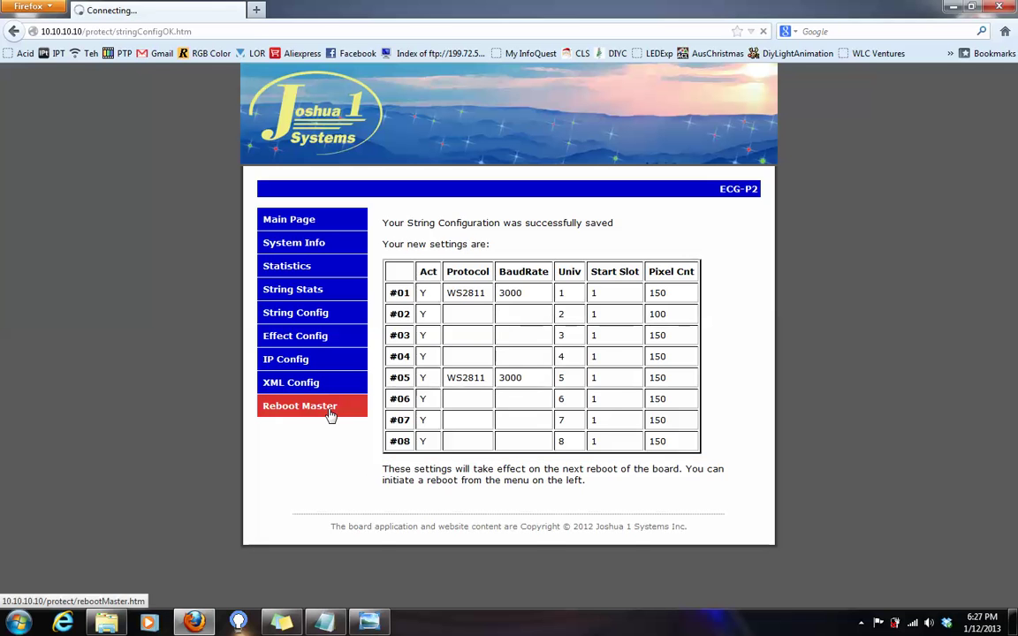
pyautogui.click(430, 293)
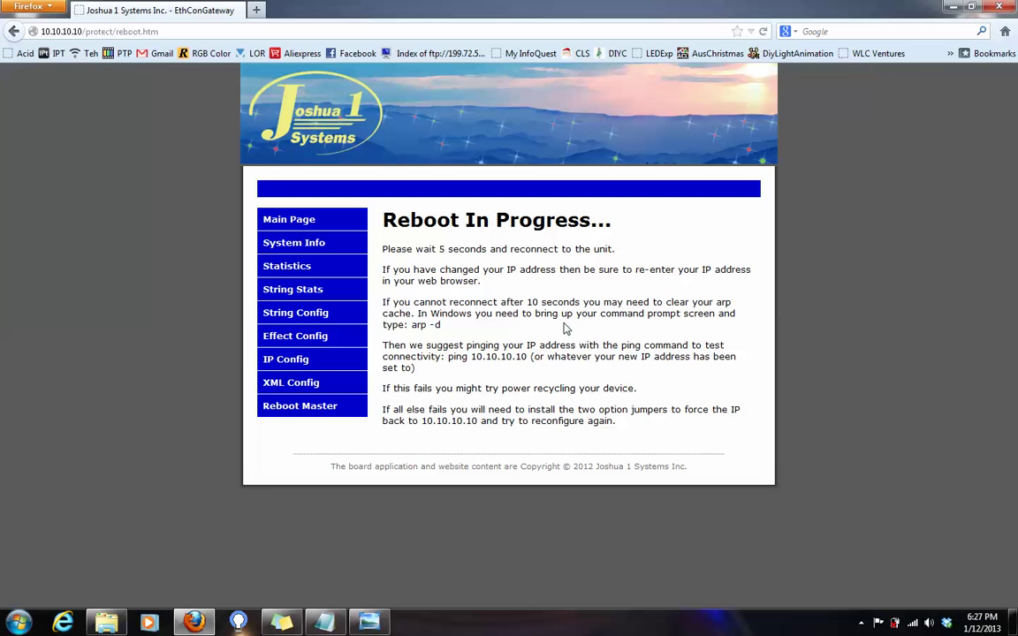
# - Reload the board's main console page at 10.10.10.10 after the reboot
pyautogui.click(221, 32)
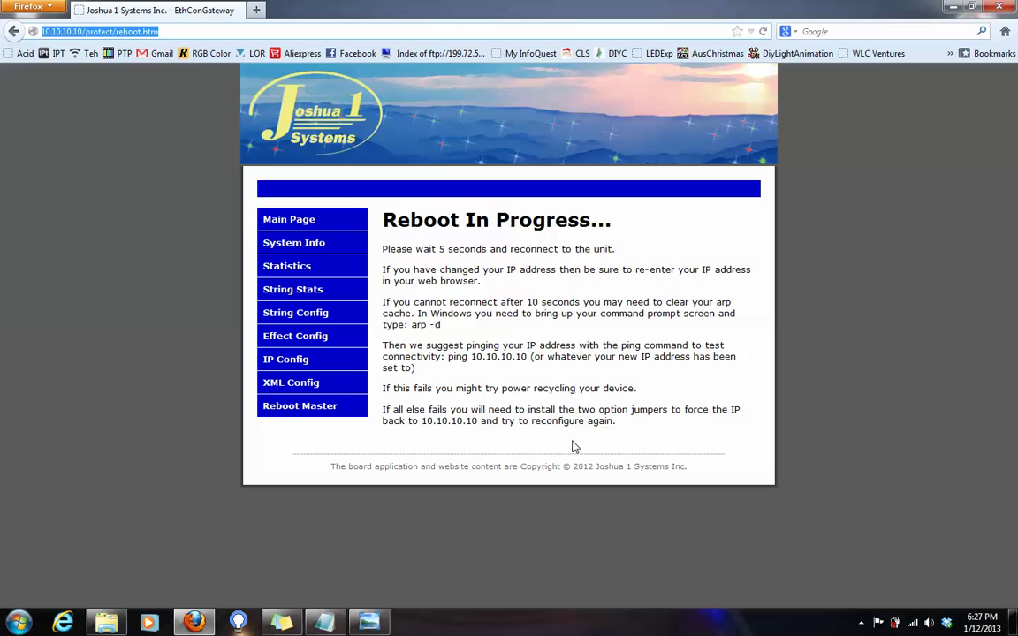
pyautogui.write('10.10.10.')
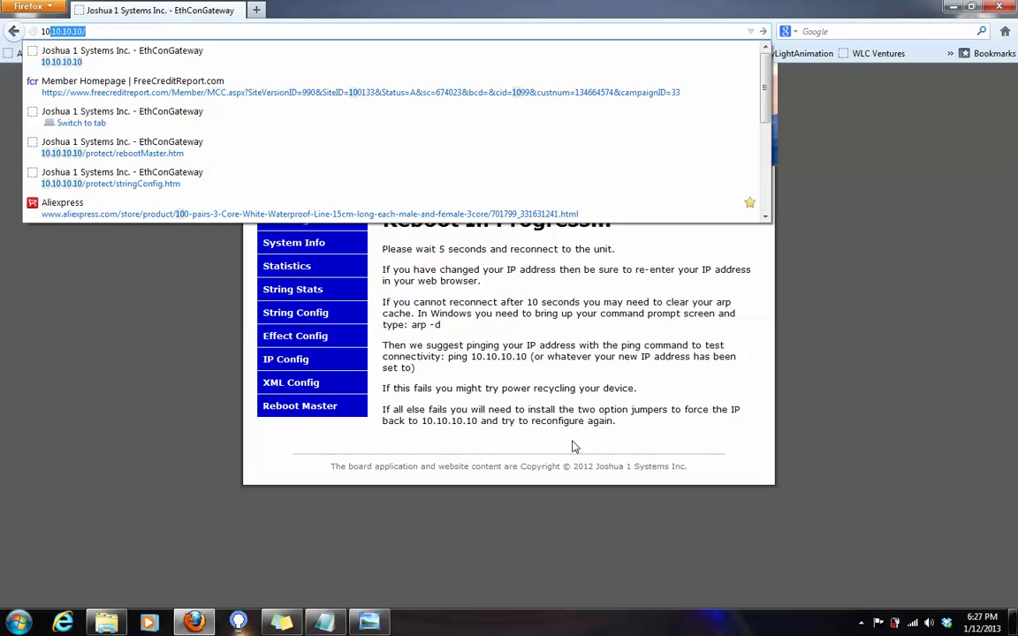
pyautogui.write('10')
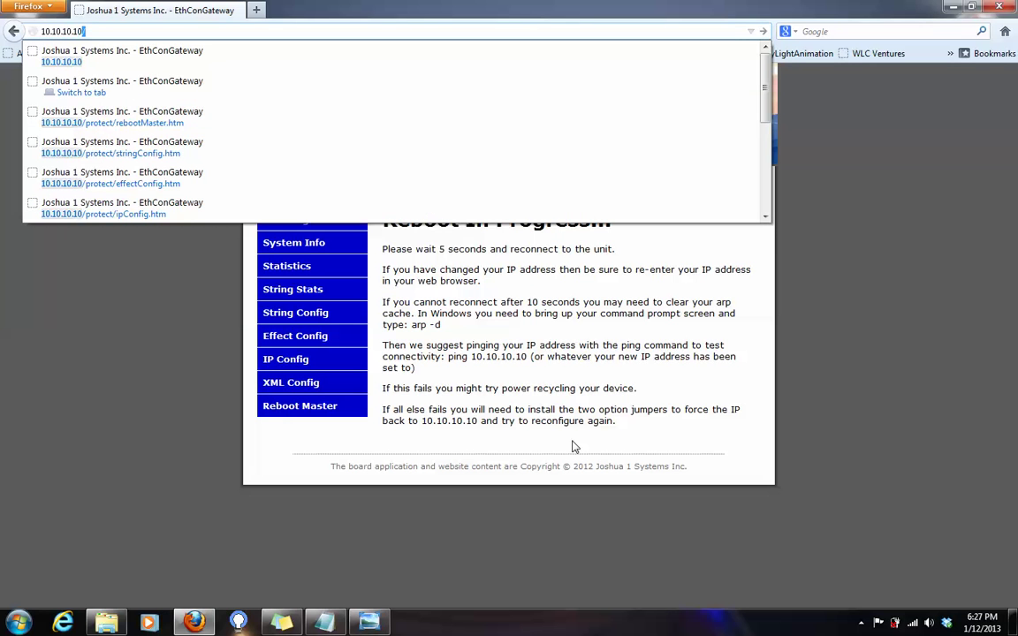
pyautogui.press('Return')
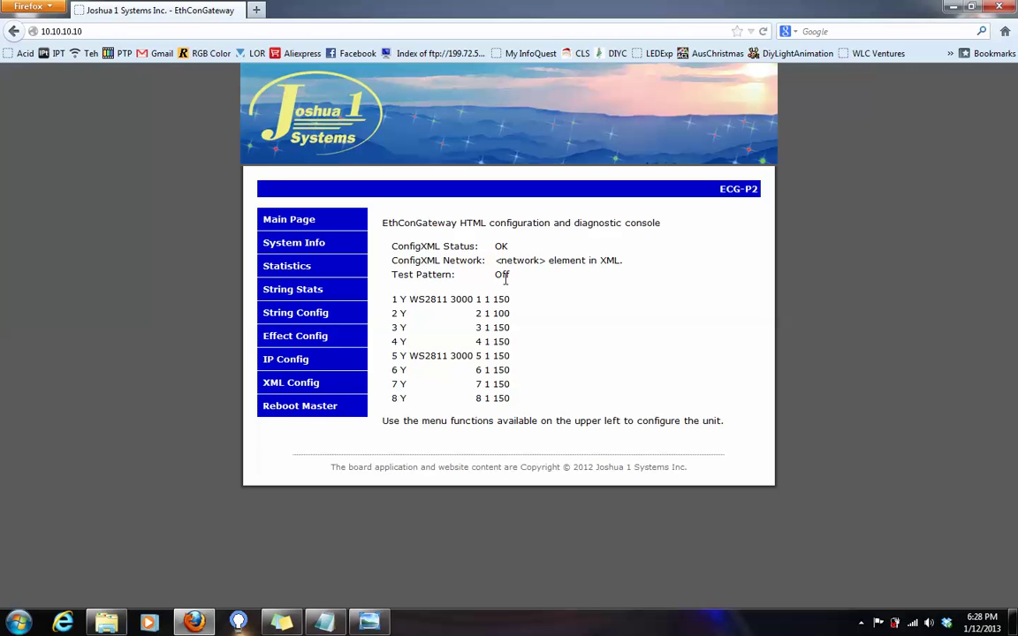
# - Open Effect Config and try string #01A's RGB -> RGB conversion list and Reverse checkbox
pyautogui.click(344, 348)
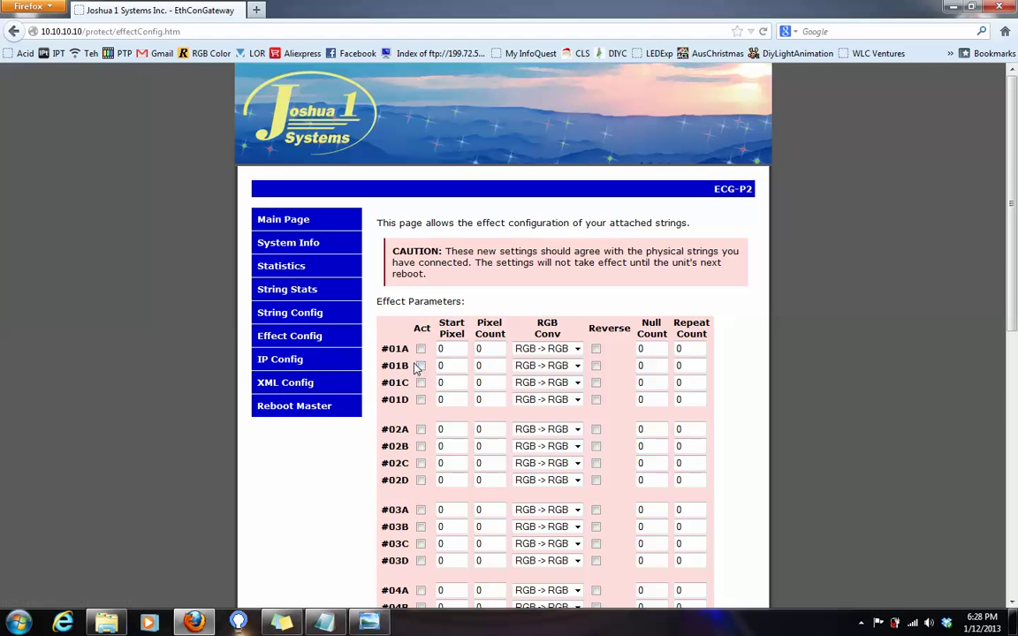
pyautogui.scroll(-10, 416, 366)
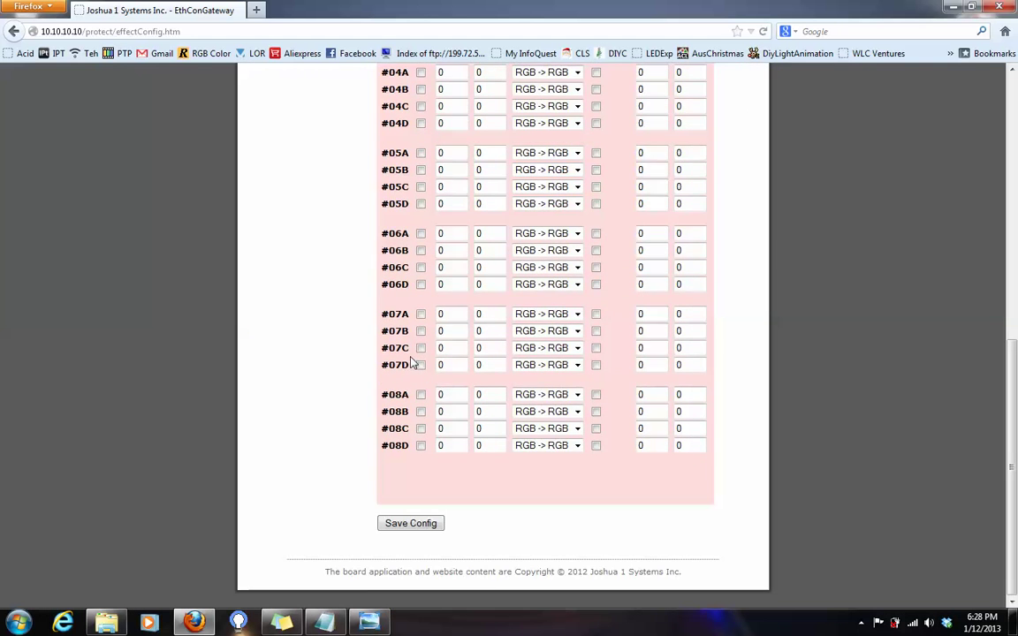
pyautogui.scroll(10, 413, 362)
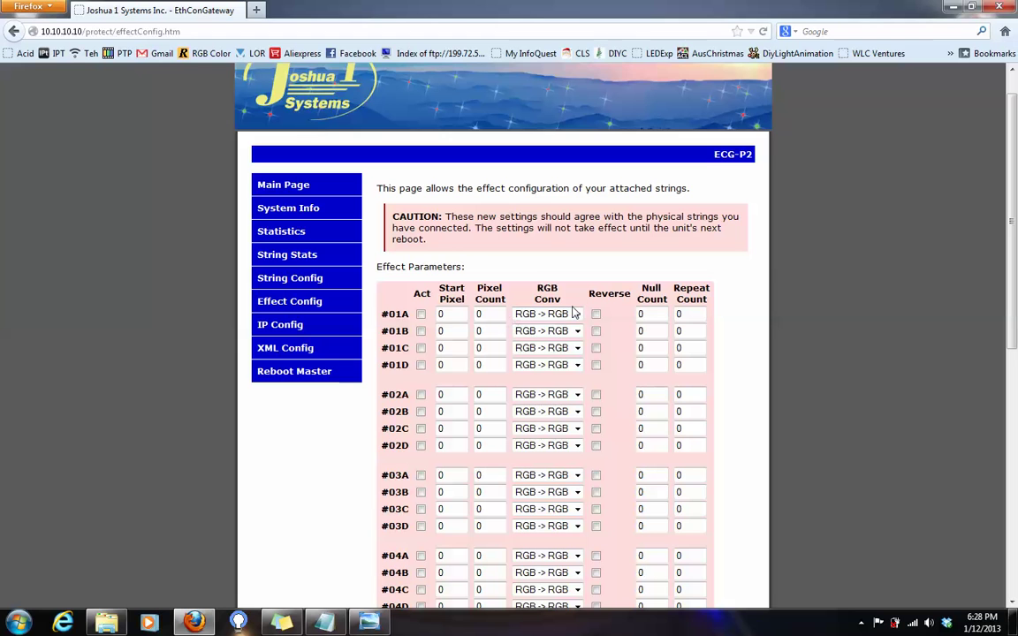
pyautogui.click(577, 315)
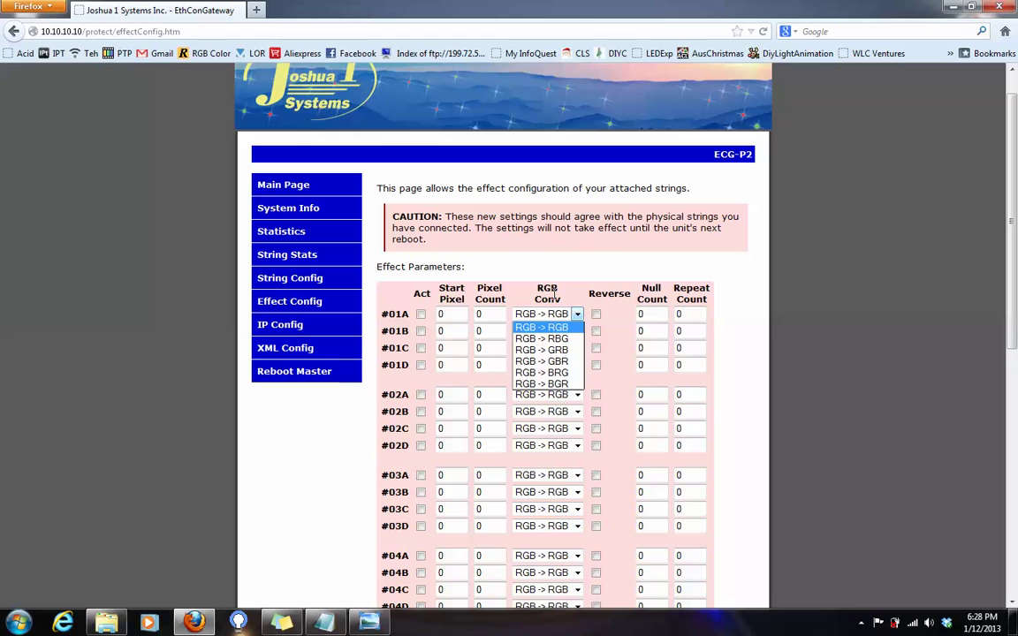
pyautogui.click(577, 314)
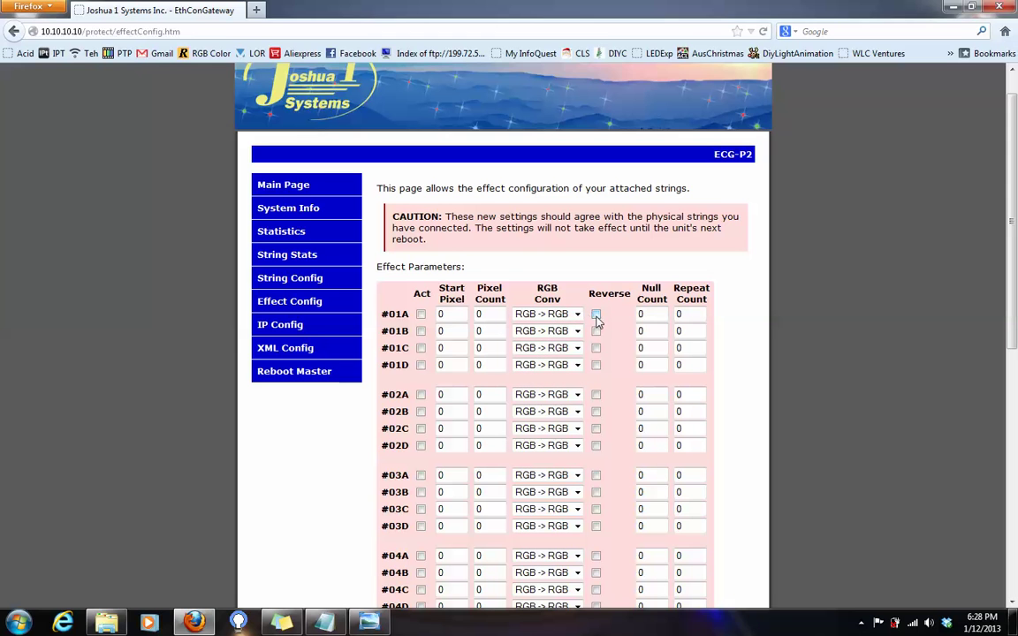
pyautogui.click(597, 315)
# - Recheck #01A's conversion options, then reload Effect Config to discard the Reverse change
pyautogui.scroll(-10, 402, 289)
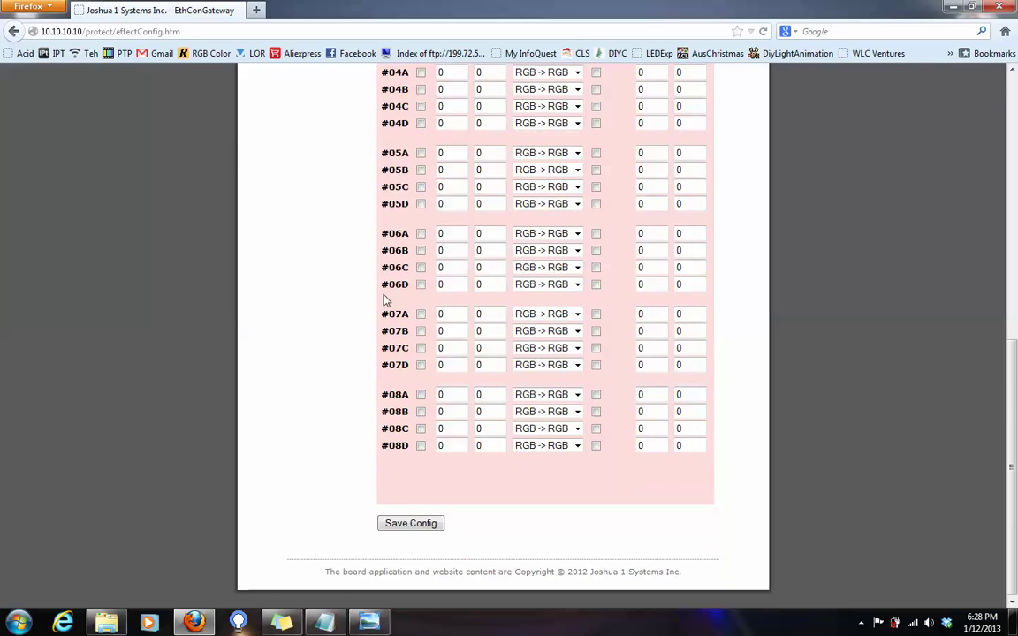
pyautogui.scroll(3, 387, 298)
pyautogui.scroll(5, 362, 323)
pyautogui.scroll(-7, 369, 318)
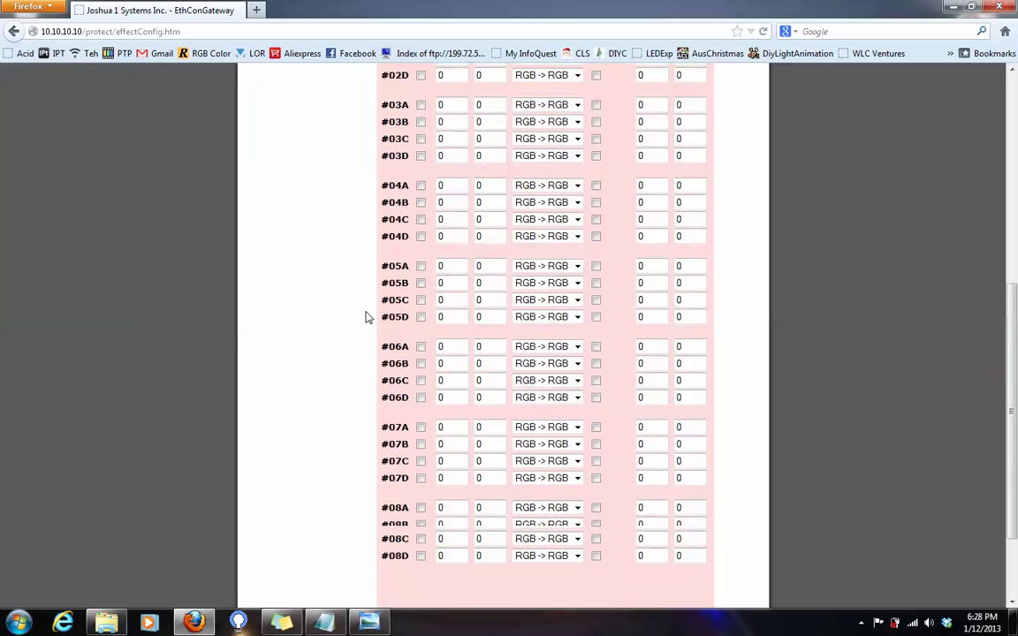
pyautogui.scroll(10, 369, 317)
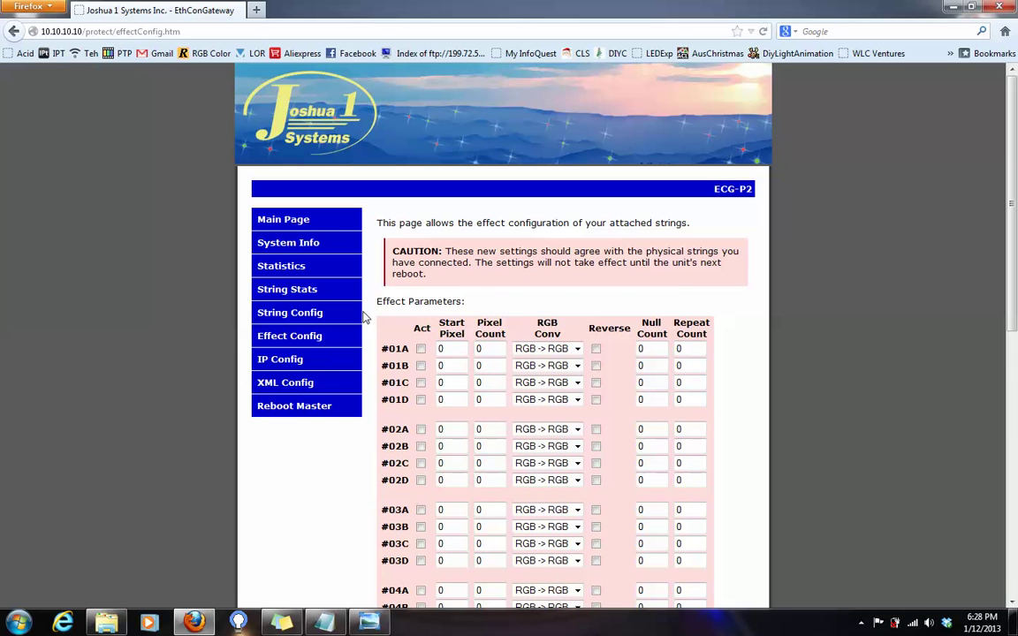
pyautogui.scroll(-2, 367, 316)
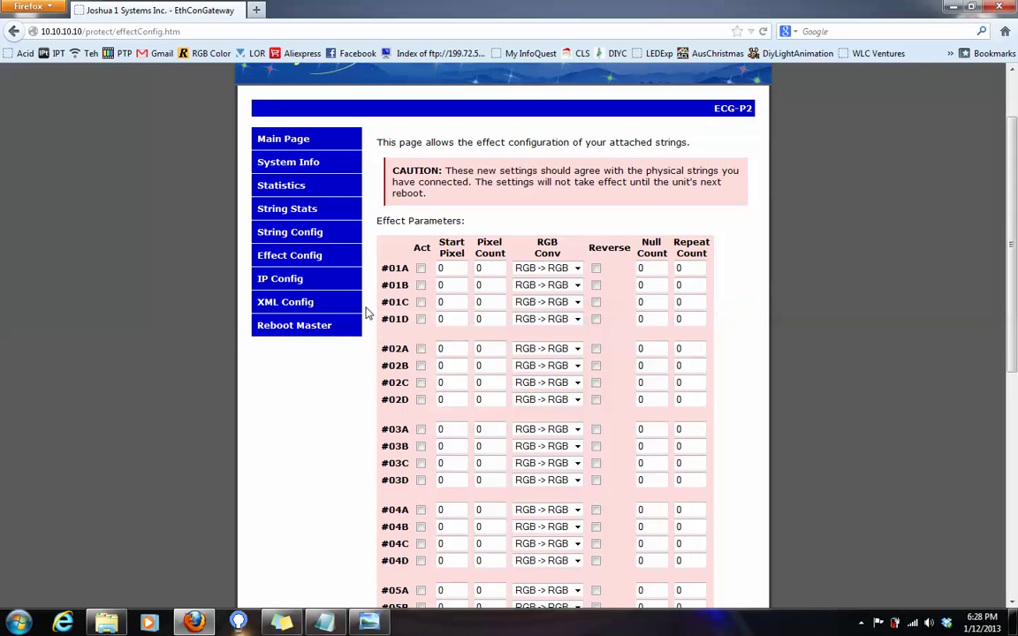
pyautogui.click(573, 269)
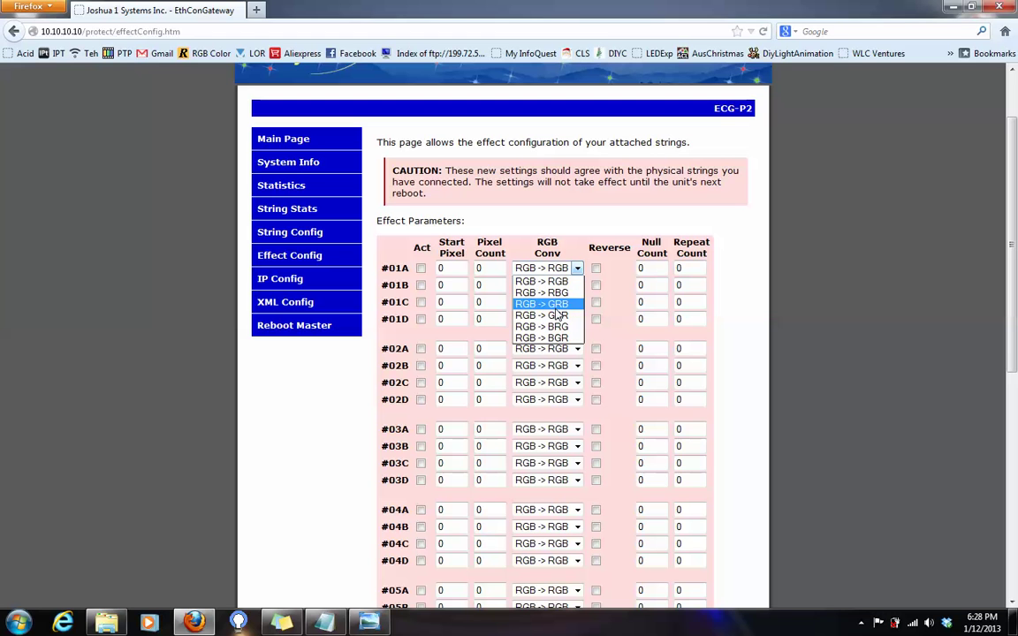
pyautogui.click(541, 281)
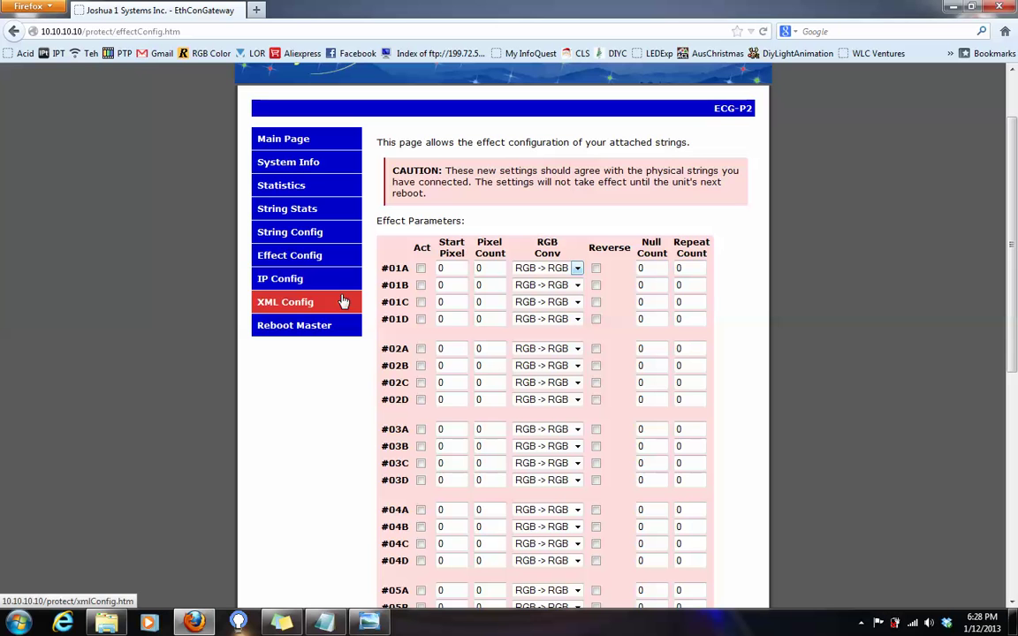
pyautogui.click(327, 257)
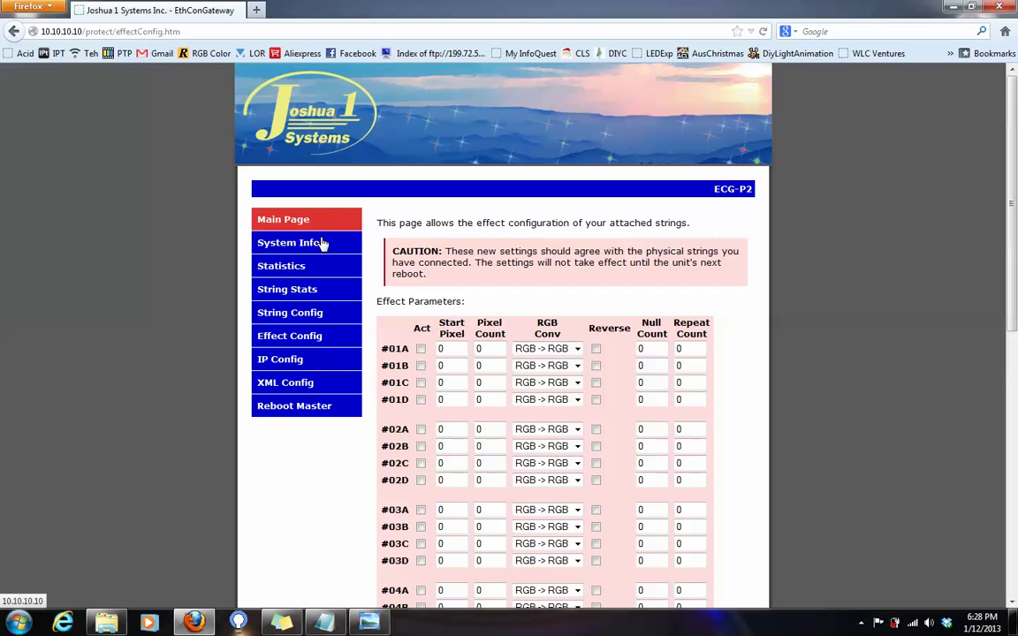
# - Review the String Config and XML Config pages, then open IP Config showing IP 10.10.10.10, mask 255.0.0.0
pyautogui.click(308, 315)
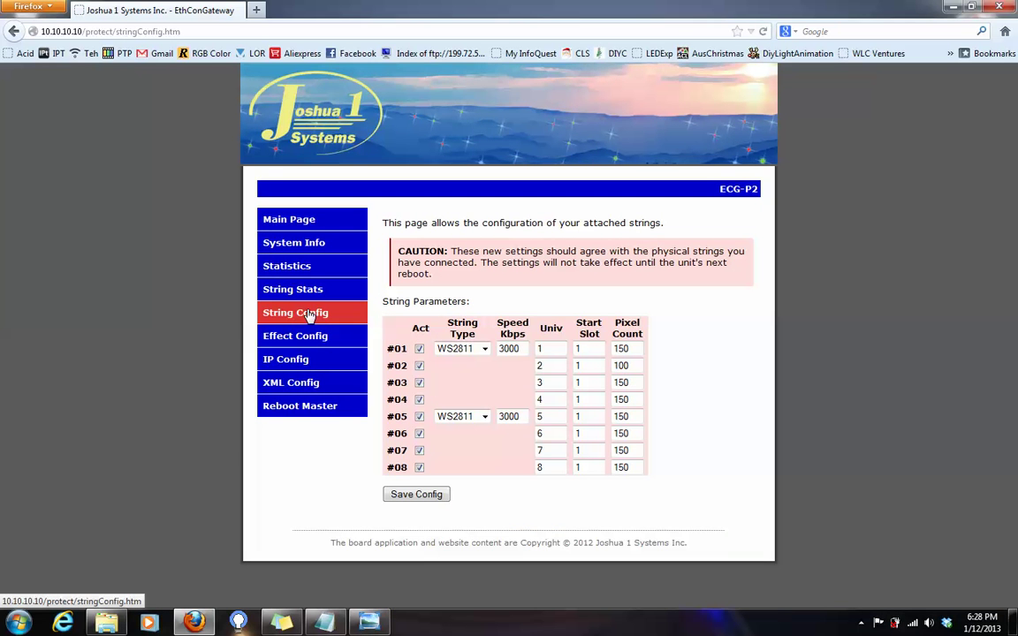
pyautogui.click(309, 385)
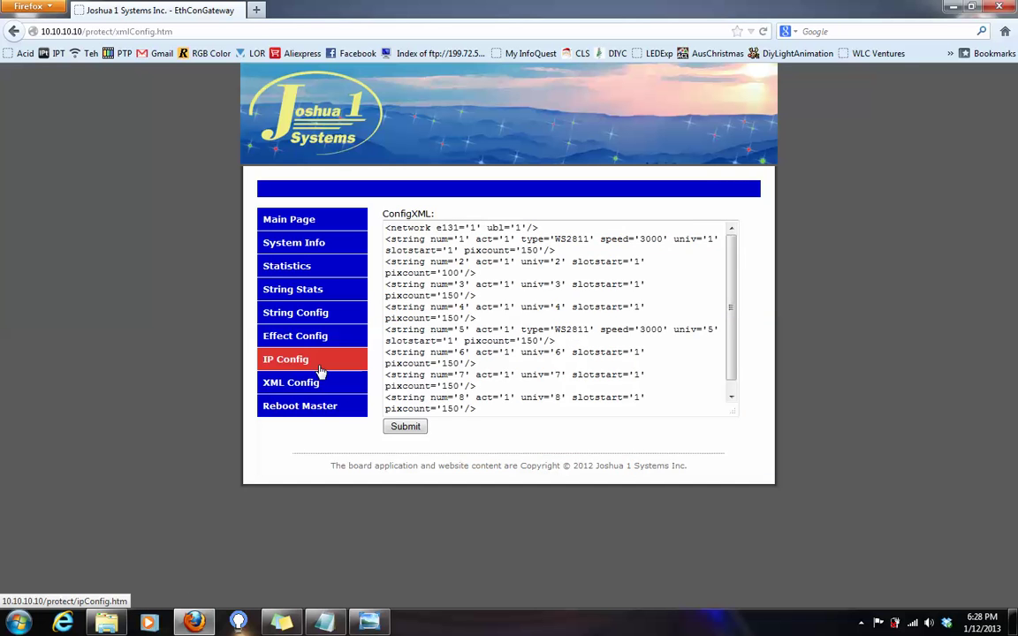
pyautogui.click(320, 369)
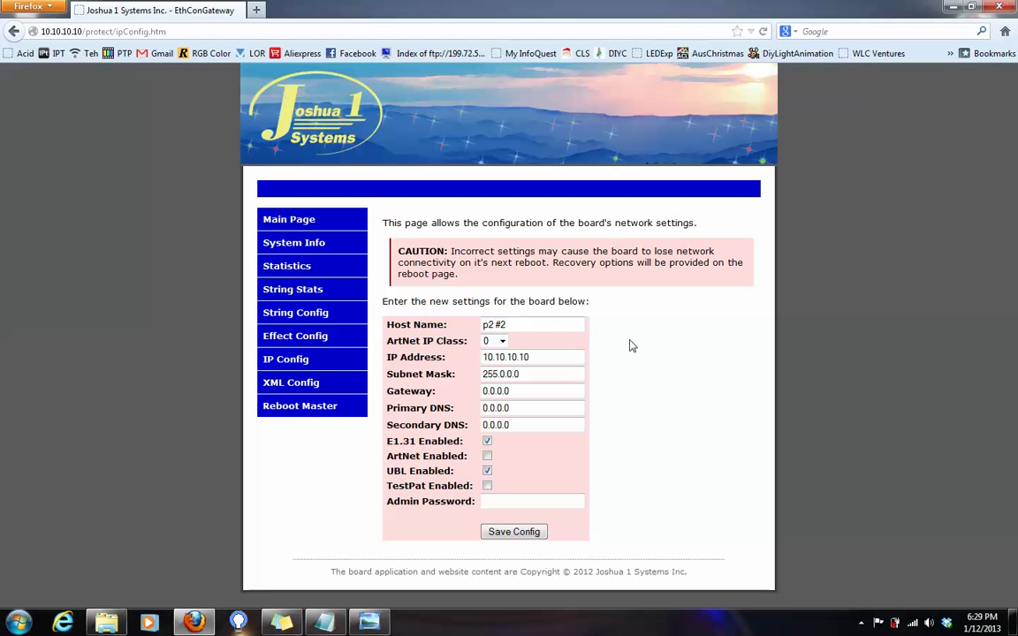
pyautogui.moveTo(543, 323); pyautogui.dragTo(336, 281)
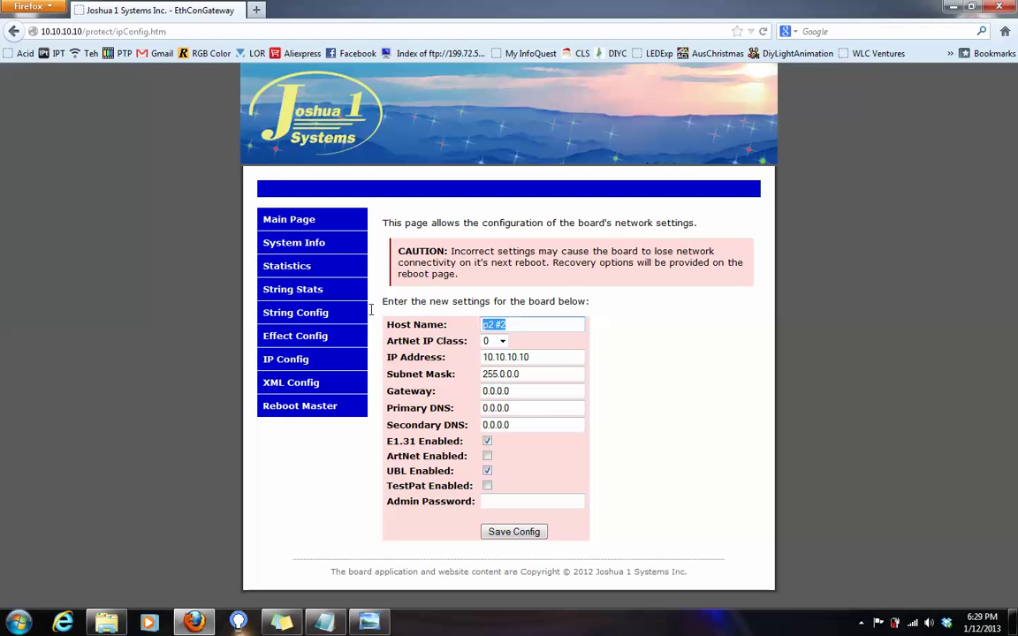
pyautogui.click(619, 382)
pyautogui.moveTo(483, 357); pyautogui.dragTo(545, 363)
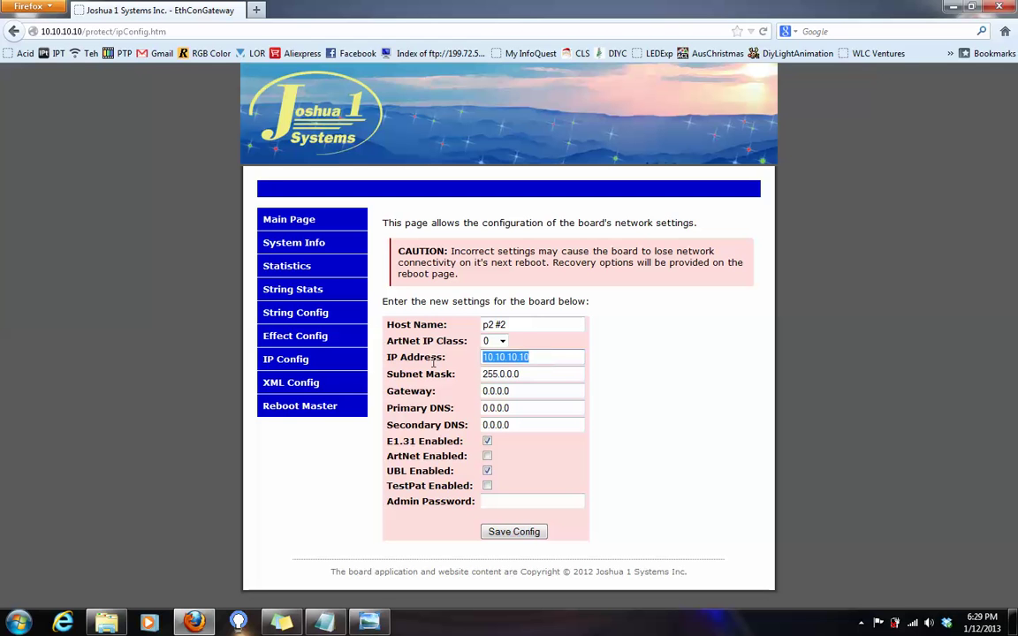
pyautogui.click(630, 410)
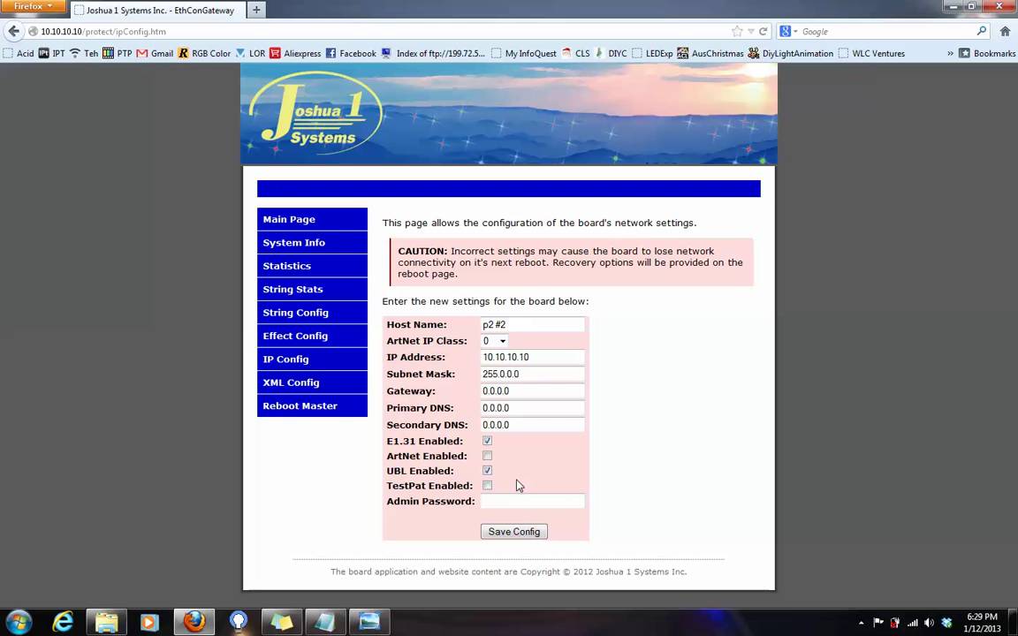
pyautogui.click(487, 486)
pyautogui.click(488, 487)
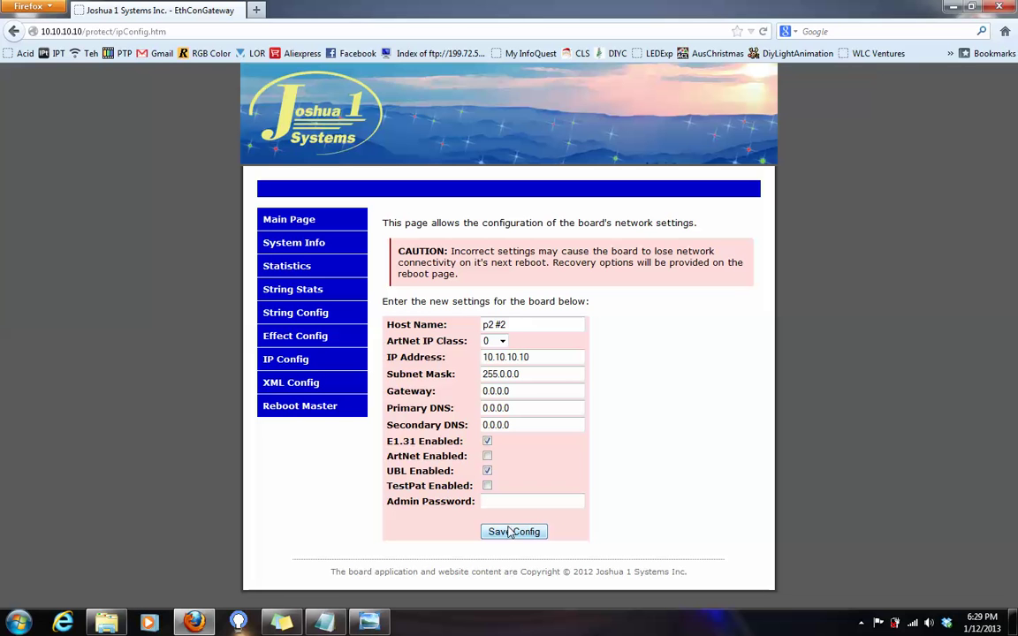